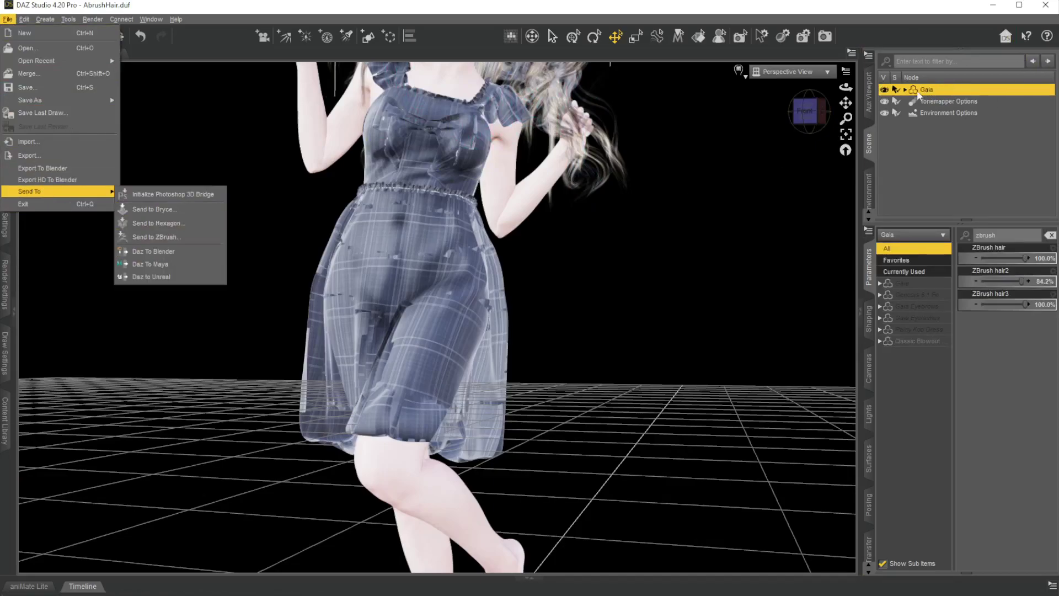
Send the posed Gaia figure to ZBrush via GoZ with both export options off.
{"action": "left_click", "coordinate": [153, 239]}
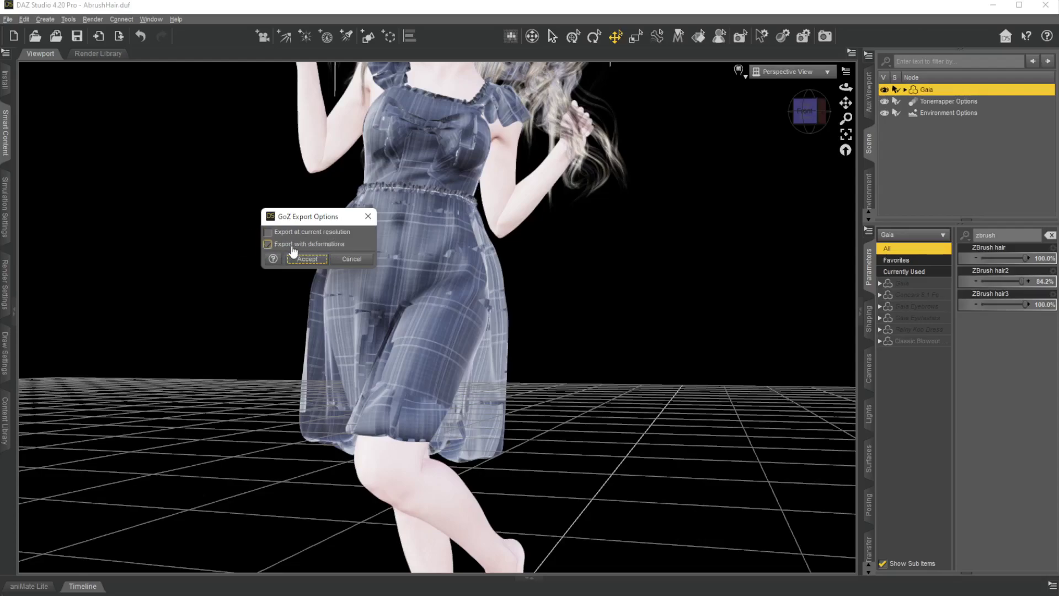
{"action": "left_click", "coordinate": [351, 259]}
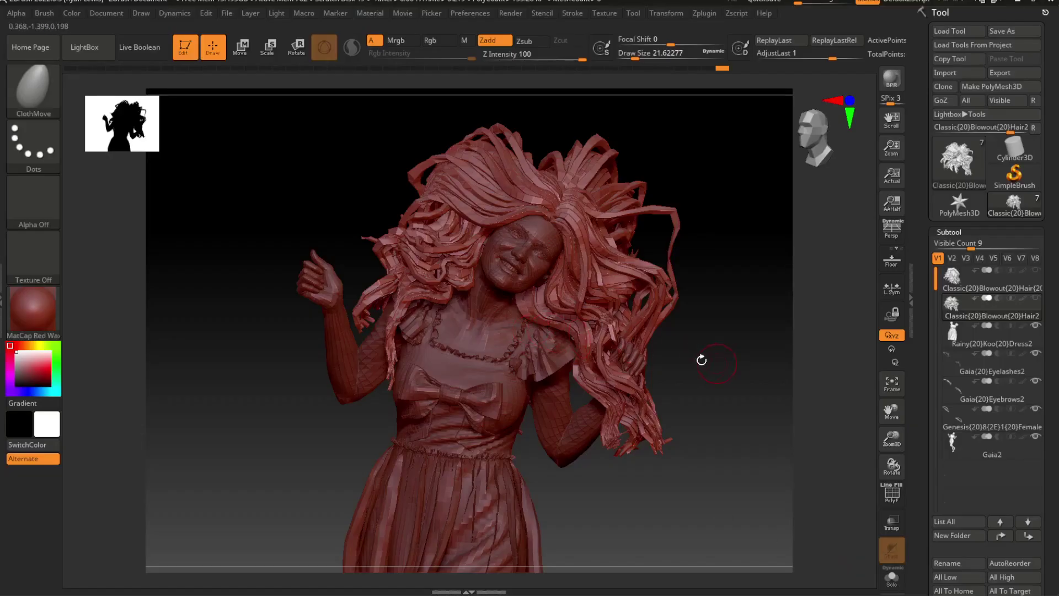
Select the Dress2 subtool and orbit around to inspect the dress.
{"action": "mouse_move", "coordinate": [701, 359]}
{"action": "left_mouse_down", "text": "alt"}
{"action": "mouse_move", "coordinate": [686, 218]}
{"action": "mouse_move", "coordinate": [653, 364]}
{"action": "mouse_move", "coordinate": [482, 335]}
{"action": "left_mouse_up", "text": "alt"}
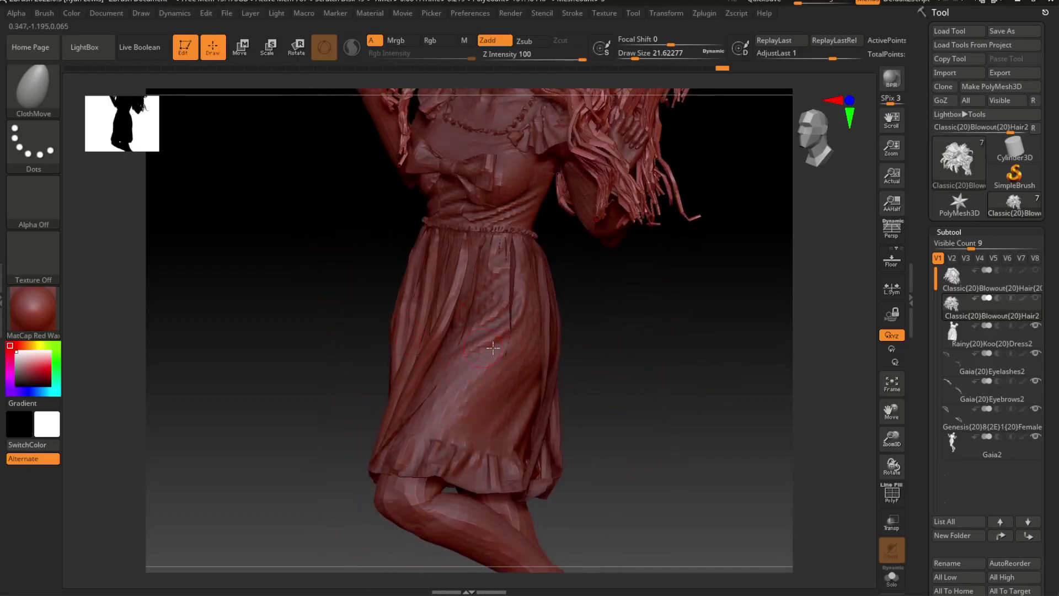
{"action": "left_click", "coordinate": [505, 459], "text": "alt"}
{"action": "mouse_move", "coordinate": [648, 300]}
{"action": "left_mouse_down"}
{"action": "mouse_move", "coordinate": [675, 301]}
{"action": "mouse_move", "coordinate": [523, 306]}
{"action": "left_mouse_up"}
{"action": "mouse_move", "coordinate": [632, 309]}
{"action": "left_mouse_down"}
{"action": "mouse_move", "coordinate": [605, 300]}
{"action": "mouse_move", "coordinate": [613, 303]}
{"action": "left_mouse_up"}
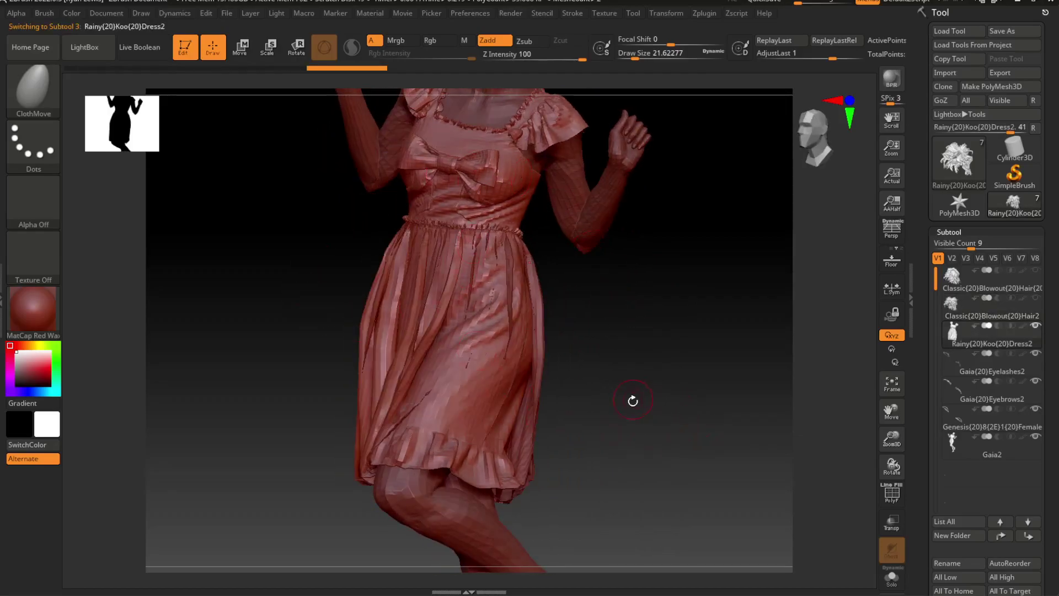
{"action": "mouse_move", "coordinate": [633, 401]}
{"action": "left_mouse_down"}
{"action": "mouse_move", "coordinate": [638, 444]}
{"action": "mouse_move", "coordinate": [679, 303]}
{"action": "mouse_move", "coordinate": [704, 311]}
{"action": "left_mouse_up"}
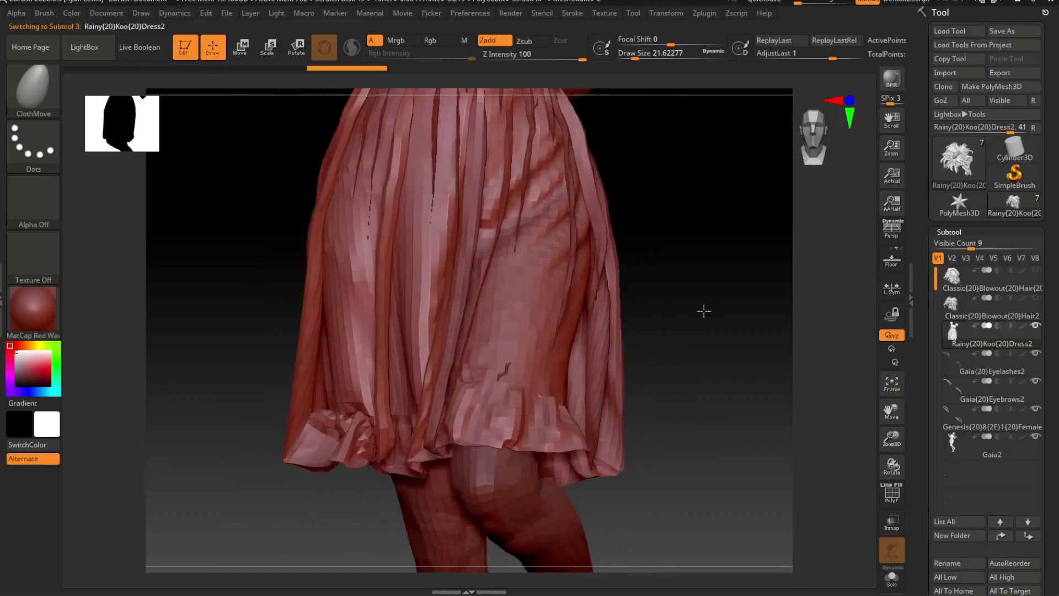
{"action": "mouse_move", "coordinate": [702, 350]}
{"action": "left_mouse_down"}
{"action": "mouse_move", "coordinate": [697, 309]}
{"action": "mouse_move", "coordinate": [671, 348]}
{"action": "mouse_move", "coordinate": [610, 351]}
{"action": "mouse_move", "coordinate": [679, 350]}
{"action": "mouse_move", "coordinate": [653, 350]}
{"action": "mouse_move", "coordinate": [926, 444]}
{"action": "mouse_move", "coordinate": [922, 261]}
{"action": "left_mouse_up"}
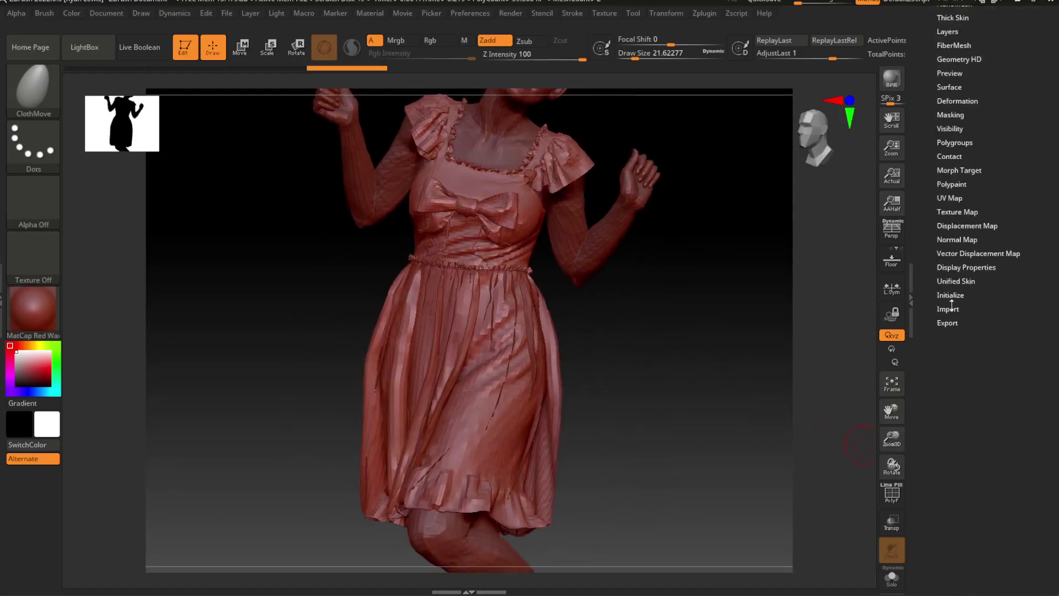
Turn on Double display for the dress and dock the Tool palette in the side panel.
{"action": "left_click", "coordinate": [951, 268]}
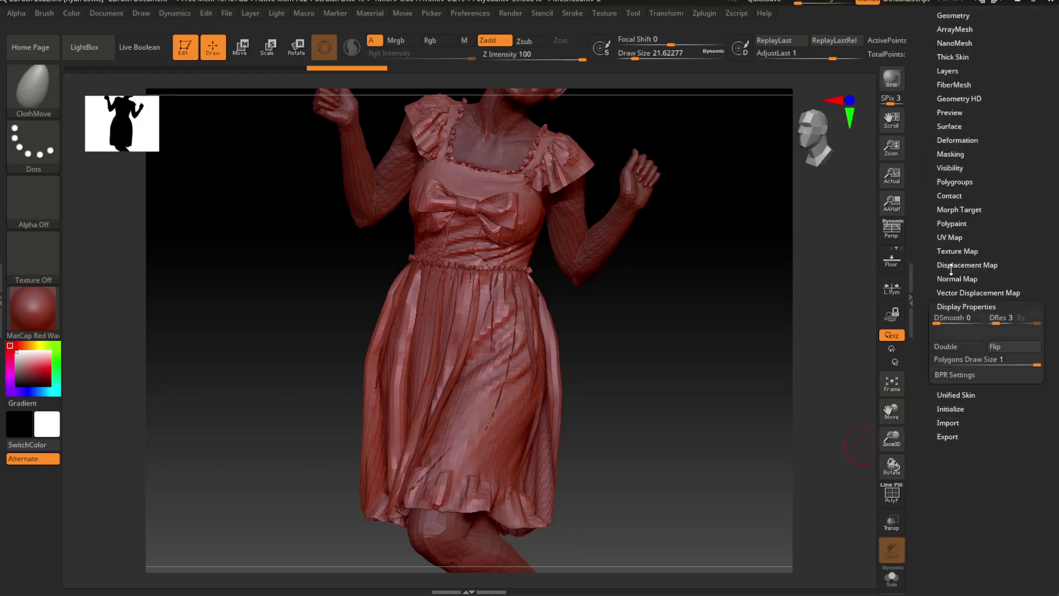
{"action": "left_click", "coordinate": [943, 347]}
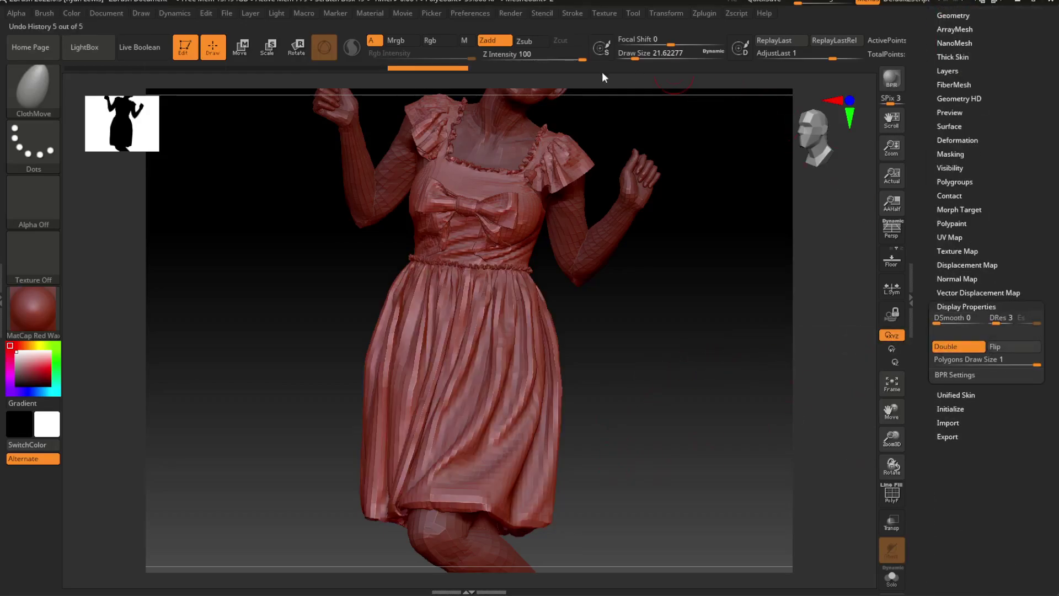
{"action": "left_click", "coordinate": [634, 13]}
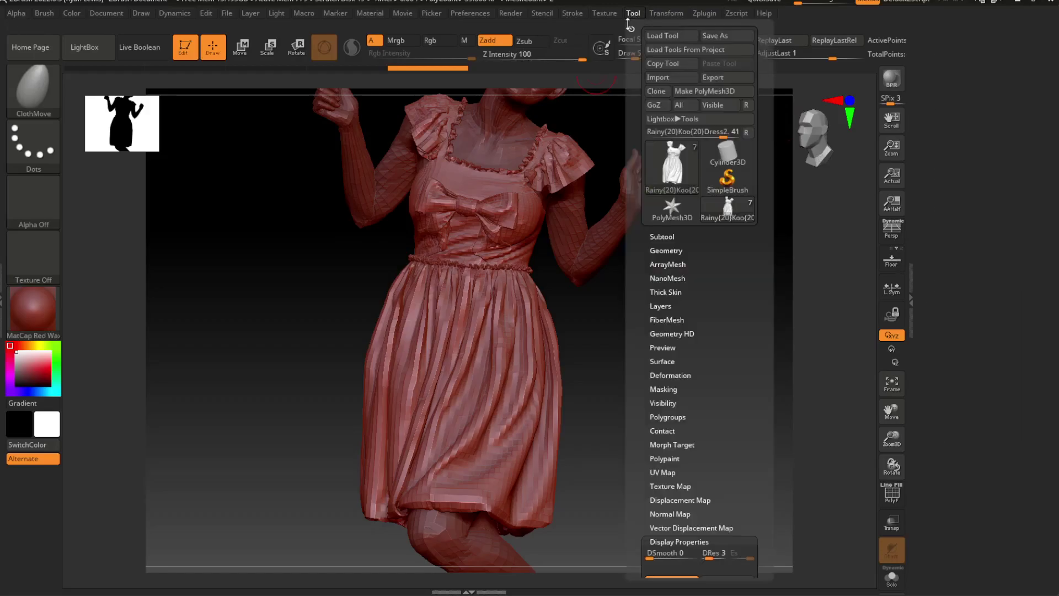
{"action": "left_click", "coordinate": [631, 29]}
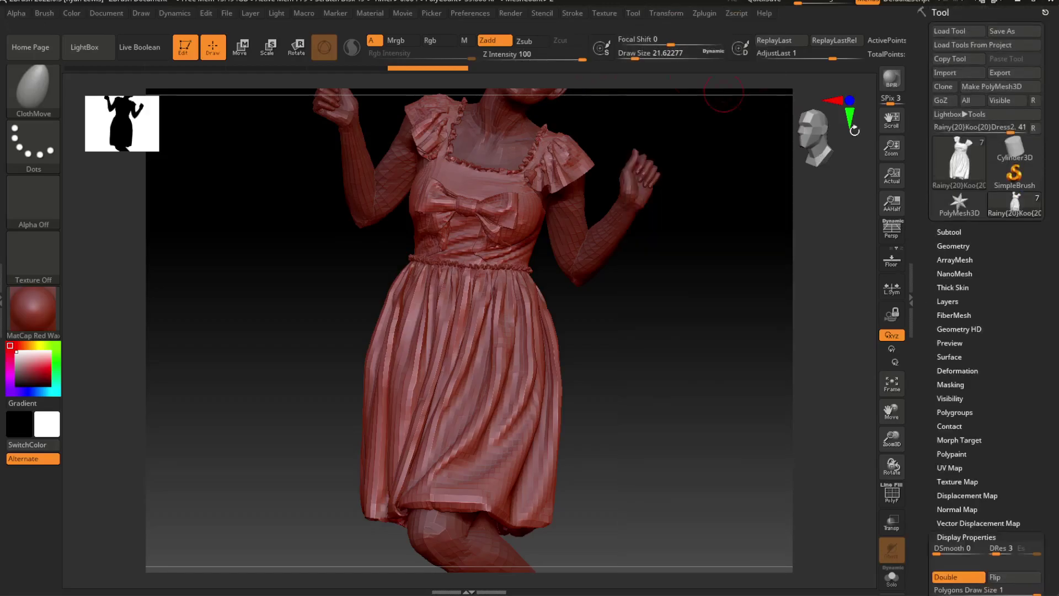
{"action": "scroll", "coordinate": [956, 249], "scroll_direction": "down", "scroll_amount": 5}
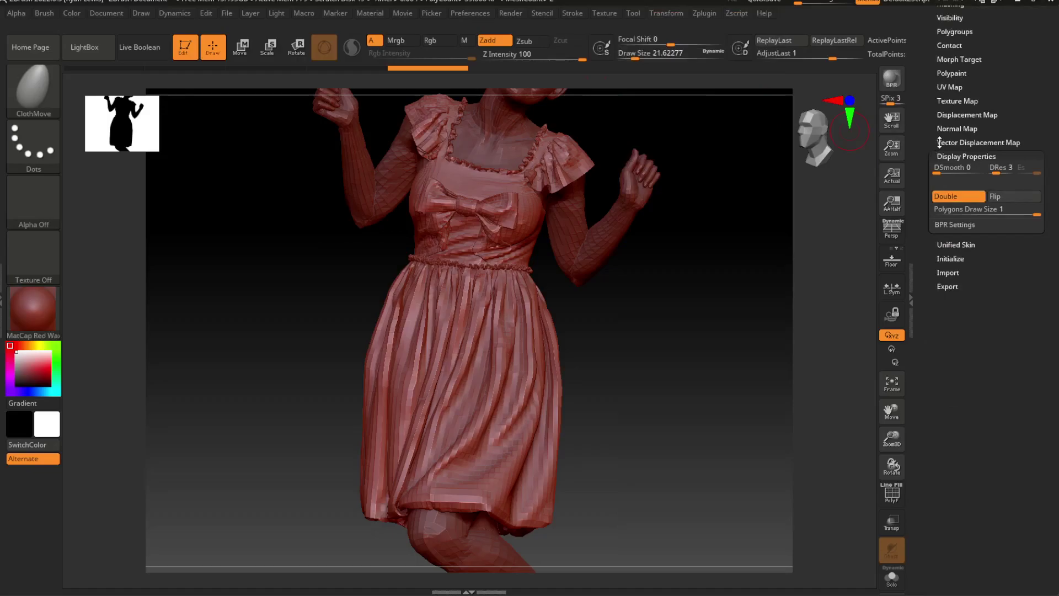
Keep Double display on and expand the Subtool list.
{"action": "left_click", "coordinate": [951, 196]}
{"action": "left_click", "coordinate": [951, 196]}
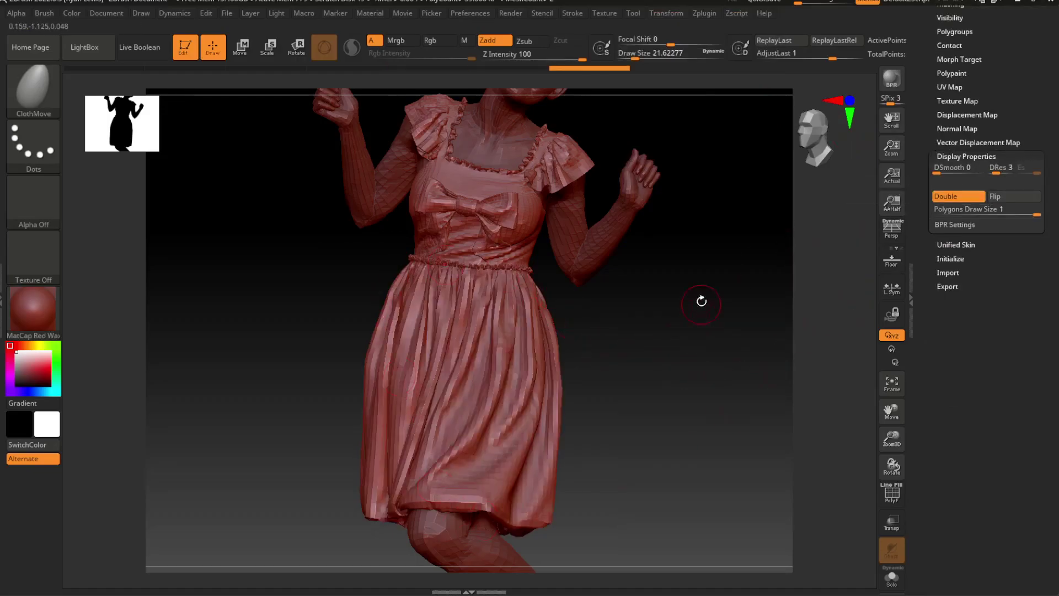
{"action": "left_click_drag", "start_coordinate": [700, 301], "coordinate": [689, 346]}
{"action": "scroll", "coordinate": [932, 322], "scroll_direction": "up", "scroll_amount": 5}
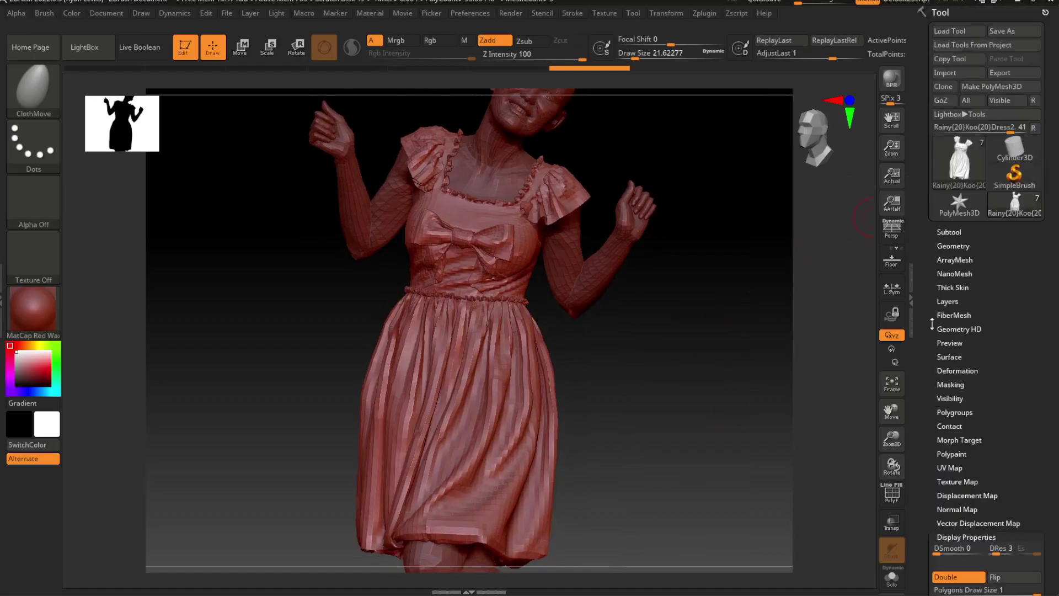
{"action": "left_click", "coordinate": [948, 231]}
{"action": "scroll", "coordinate": [924, 92], "scroll_direction": "up", "scroll_amount": 2}
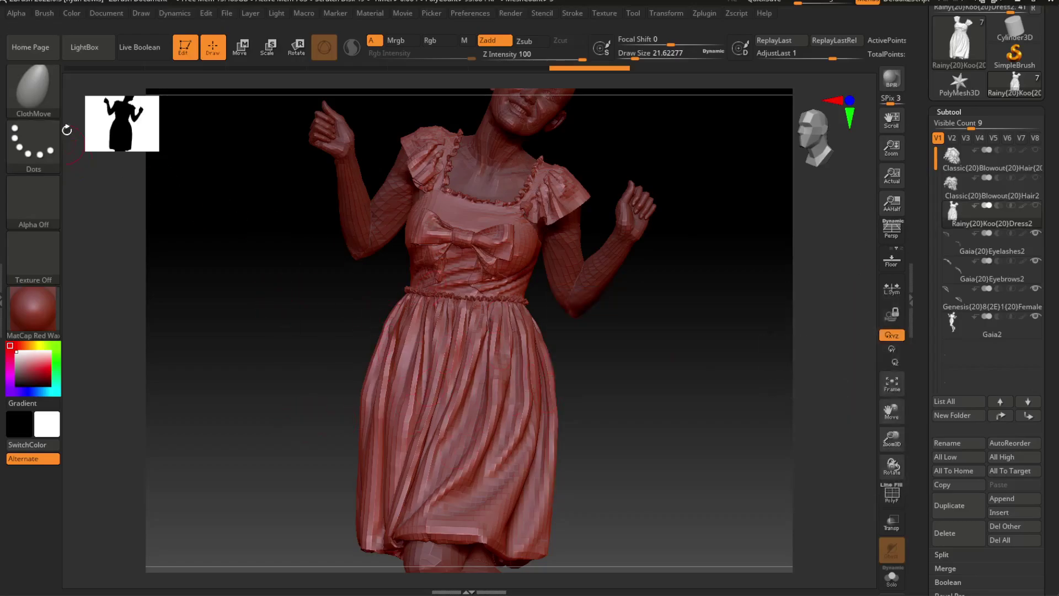
Load the ClothMove brush with a larger draw size and face the dress front.
{"action": "left_click", "coordinate": [33, 87]}
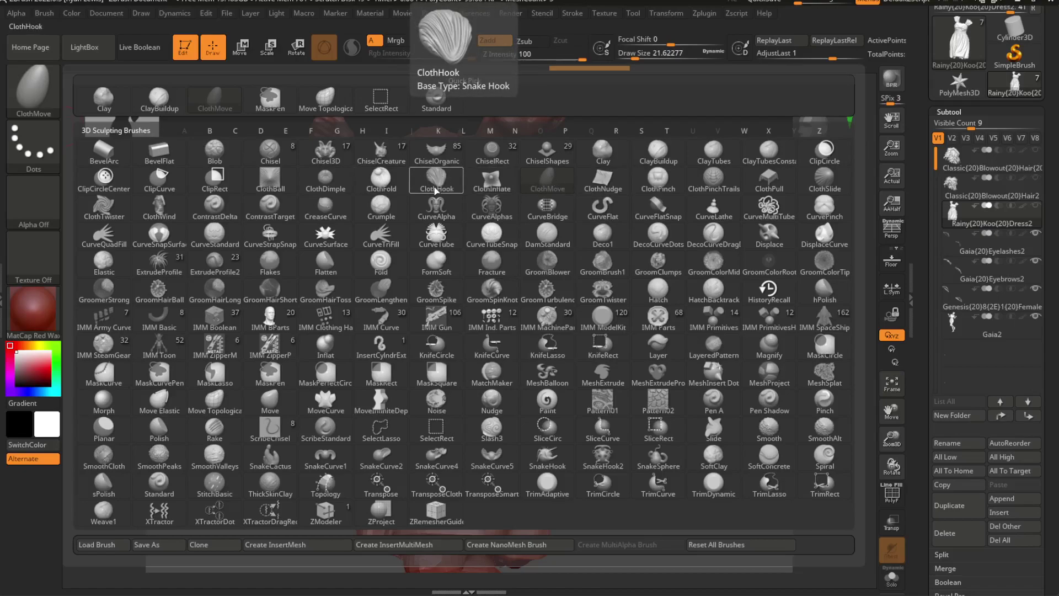
{"action": "left_click", "coordinate": [541, 179]}
{"action": "key", "text": "space"}
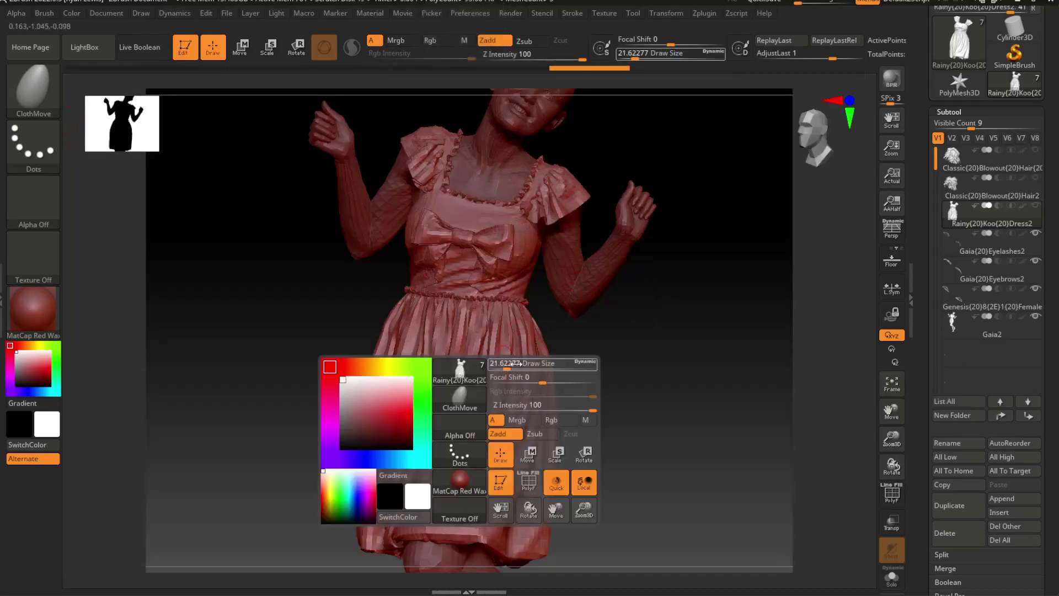
{"action": "left_click_drag", "start_coordinate": [506, 364], "coordinate": [519, 366]}
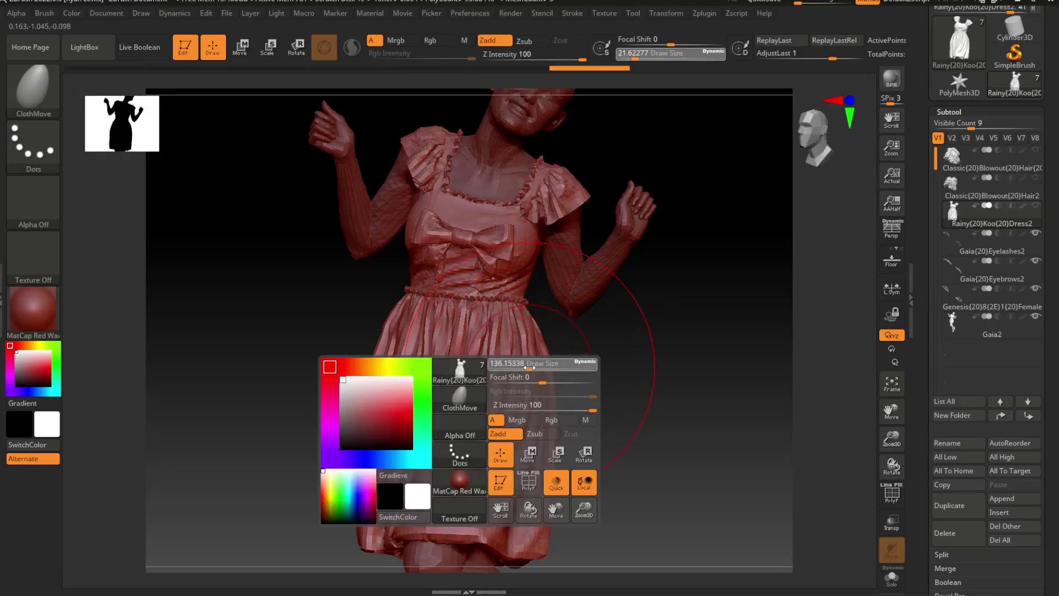
{"action": "mouse_move", "coordinate": [681, 406]}
{"action": "left_mouse_down", "text": "alt"}
{"action": "mouse_move", "coordinate": [620, 406]}
{"action": "mouse_move", "coordinate": [712, 356]}
{"action": "mouse_move", "coordinate": [597, 425]}
{"action": "mouse_move", "coordinate": [672, 348]}
{"action": "left_mouse_up", "text": "alt"}
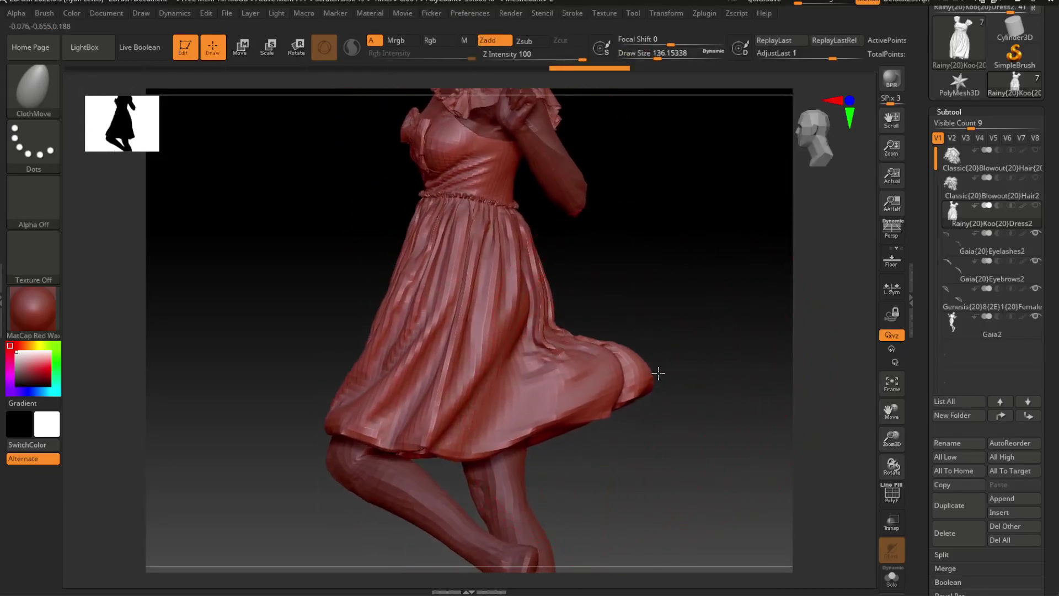
{"action": "left_click_drag", "start_coordinate": [658, 458], "coordinate": [359, 397]}
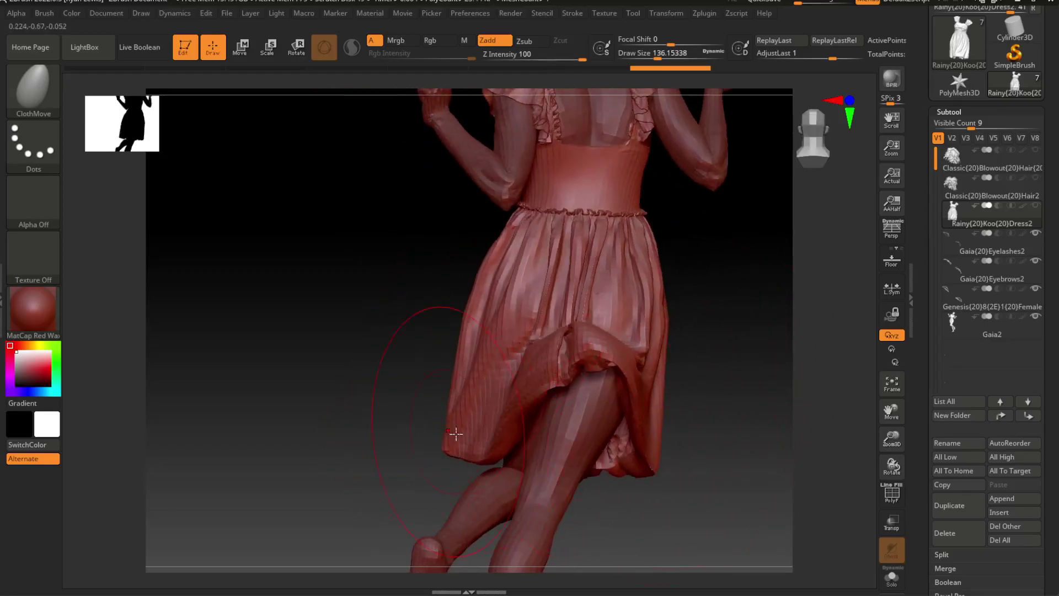
Pull the skirt's left hem outward and fold the hem upward, softening the falloff.
{"action": "left_click_drag", "start_coordinate": [463, 389], "coordinate": [430, 369]}
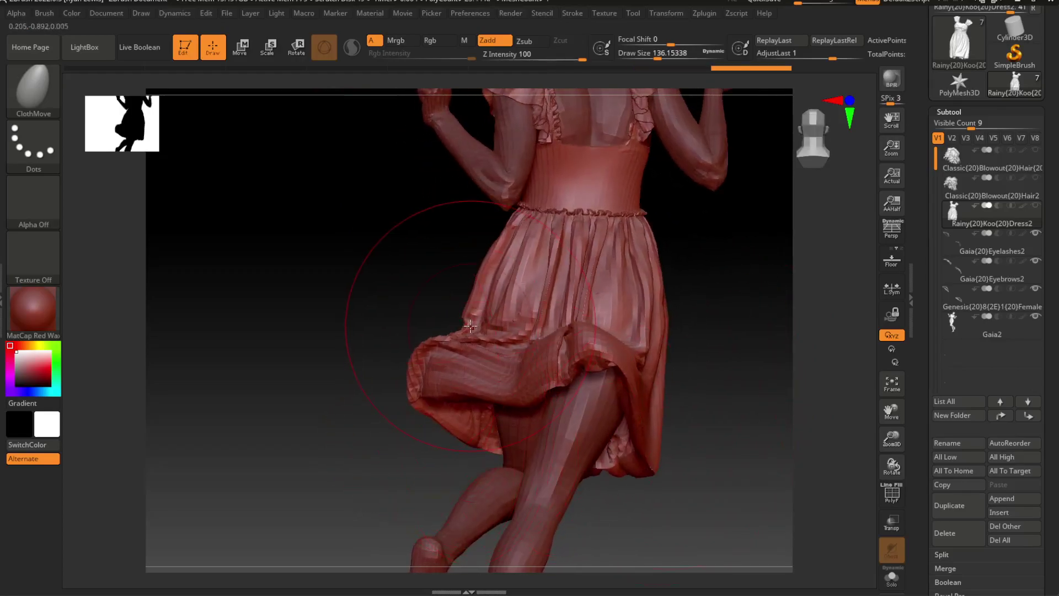
{"action": "key", "text": "space"}
{"action": "left_click_drag", "start_coordinate": [469, 327], "coordinate": [452, 291]}
{"action": "key", "text": "space"}
{"action": "mouse_move", "coordinate": [712, 306]}
{"action": "left_mouse_down"}
{"action": "mouse_move", "coordinate": [785, 316]}
{"action": "mouse_move", "coordinate": [704, 318]}
{"action": "left_mouse_up"}
{"action": "left_click_drag", "start_coordinate": [528, 349], "coordinate": [517, 291]}
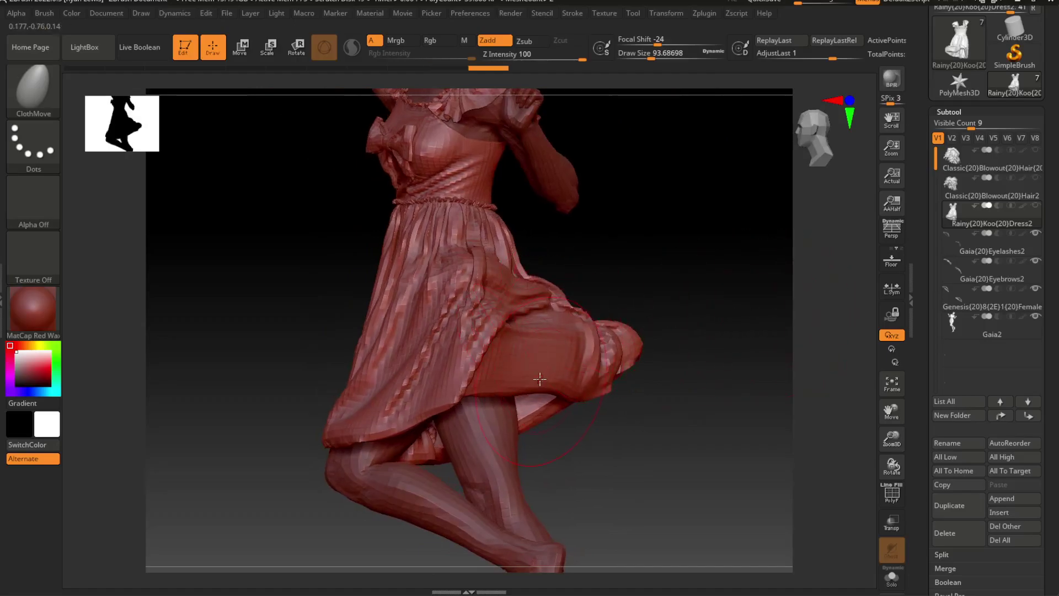
{"action": "left_click_drag", "start_coordinate": [551, 377], "coordinate": [538, 356]}
{"action": "left_click_drag", "start_coordinate": [678, 277], "coordinate": [686, 244]}
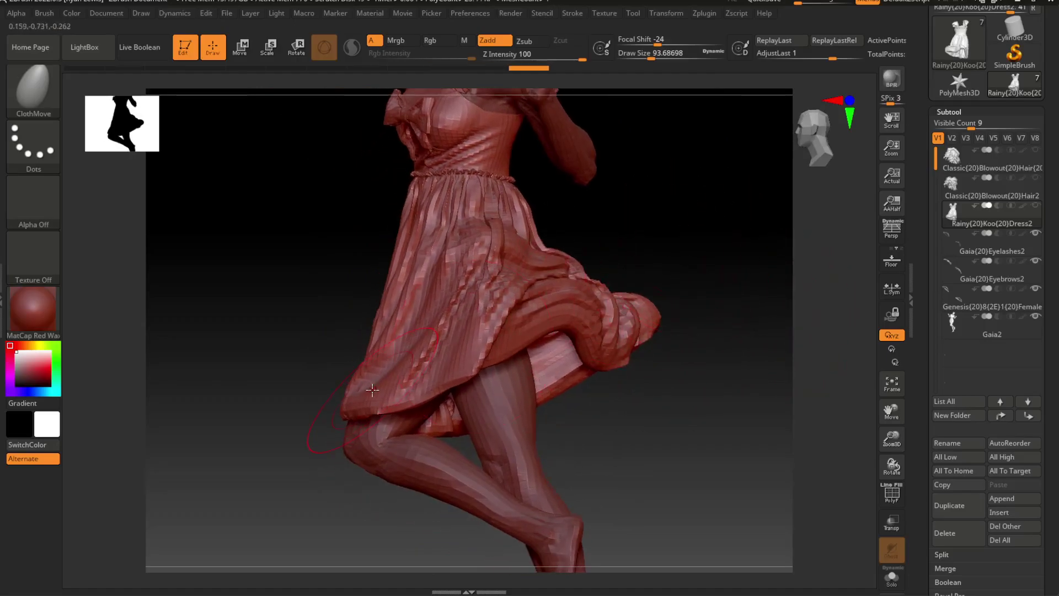
Pull the hem out to the left and the right hem further outward, then review the skirt.
{"action": "key", "text": "space"}
{"action": "left_click_drag", "start_coordinate": [356, 348], "coordinate": [389, 348]}
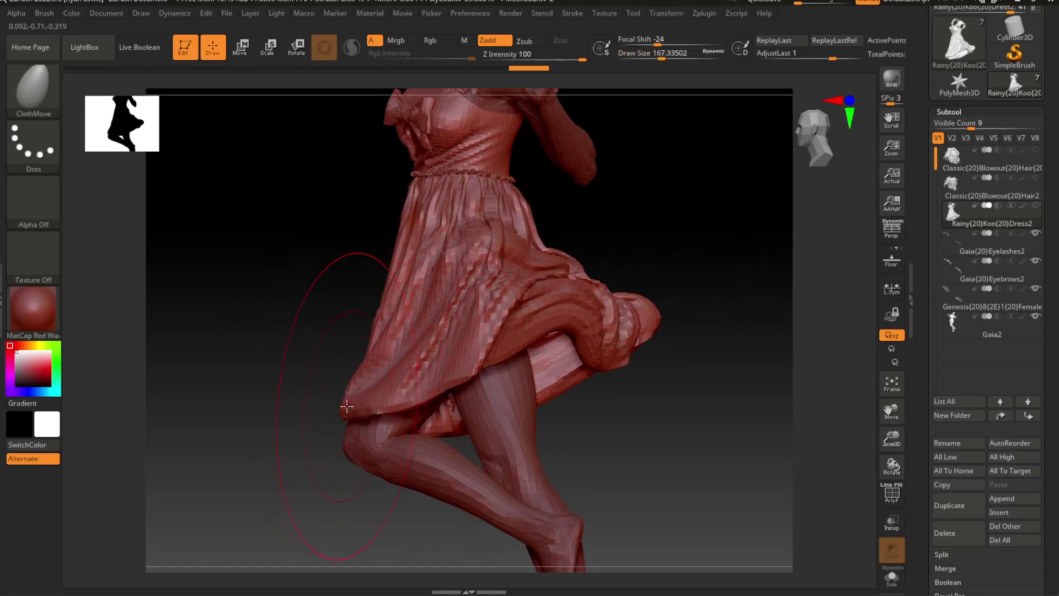
{"action": "mouse_move", "coordinate": [347, 389]}
{"action": "left_mouse_down"}
{"action": "mouse_move", "coordinate": [324, 383]}
{"action": "mouse_move", "coordinate": [285, 282]}
{"action": "left_mouse_up"}
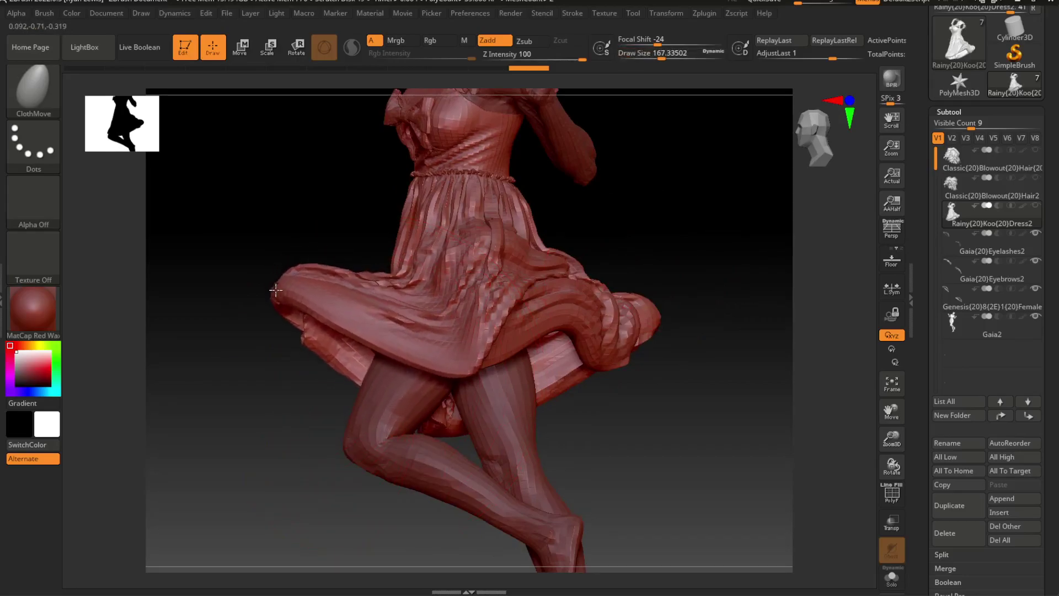
{"action": "left_click_drag", "start_coordinate": [470, 378], "coordinate": [493, 250]}
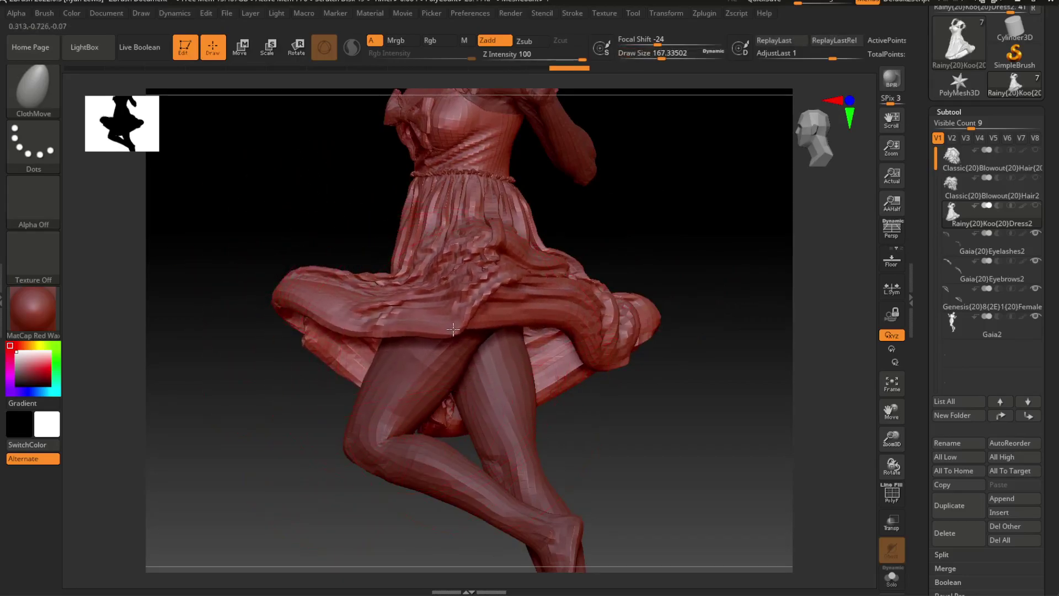
{"action": "mouse_move", "coordinate": [655, 253]}
{"action": "left_mouse_down"}
{"action": "mouse_move", "coordinate": [701, 268]}
{"action": "mouse_move", "coordinate": [671, 262]}
{"action": "mouse_move", "coordinate": [664, 283]}
{"action": "mouse_move", "coordinate": [645, 283]}
{"action": "mouse_move", "coordinate": [636, 349]}
{"action": "mouse_move", "coordinate": [577, 334]}
{"action": "mouse_move", "coordinate": [590, 320]}
{"action": "left_mouse_up"}
{"action": "key", "text": "space"}
{"action": "mouse_move", "coordinate": [638, 236]}
{"action": "left_mouse_down", "text": "alt"}
{"action": "mouse_move", "coordinate": [644, 262]}
{"action": "mouse_move", "coordinate": [541, 257]}
{"action": "left_mouse_up", "text": "alt"}
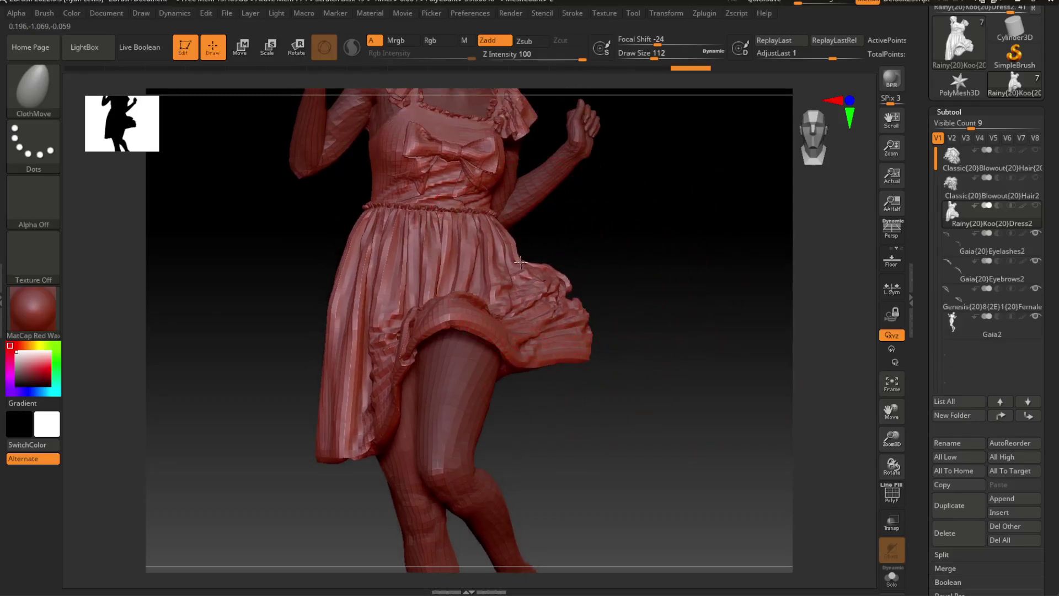
{"action": "mouse_move", "coordinate": [594, 463]}
{"action": "left_mouse_down"}
{"action": "mouse_move", "coordinate": [594, 406]}
{"action": "mouse_move", "coordinate": [469, 383]}
{"action": "mouse_move", "coordinate": [690, 414]}
{"action": "mouse_move", "coordinate": [714, 466]}
{"action": "mouse_move", "coordinate": [507, 421]}
{"action": "mouse_move", "coordinate": [488, 405]}
{"action": "mouse_move", "coordinate": [521, 385]}
{"action": "left_mouse_up"}
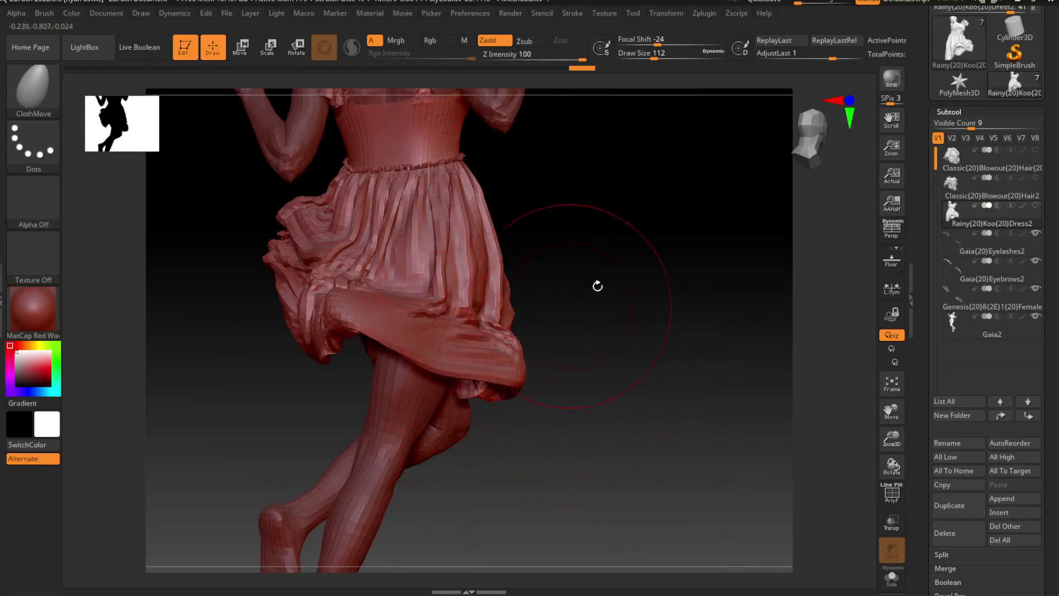
{"action": "left_click_drag", "start_coordinate": [597, 285], "coordinate": [745, 281]}
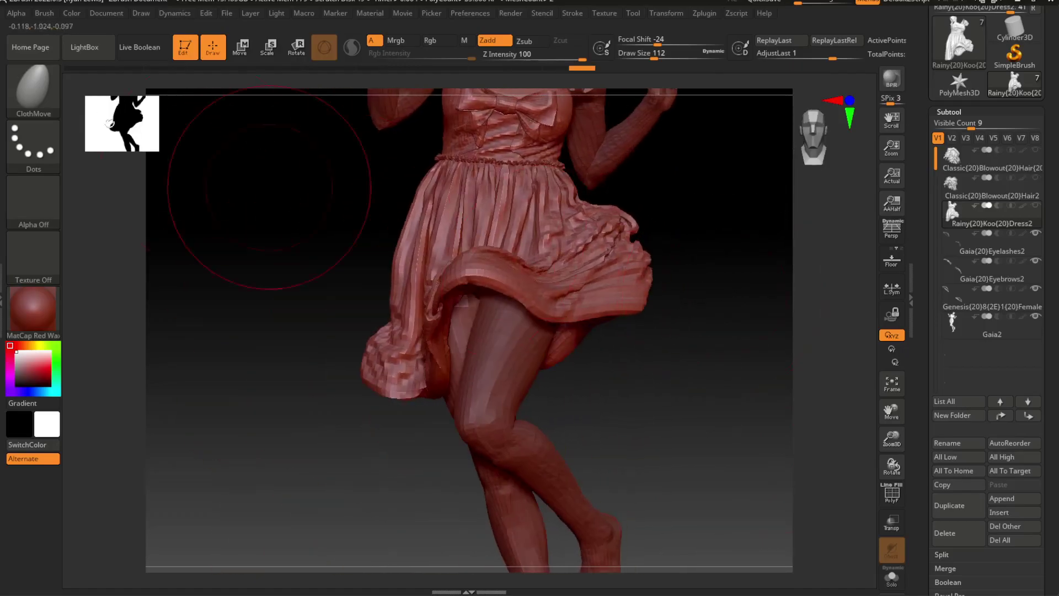
Switch to ClothHook and pull the skirt hem outward to the left.
{"action": "key", "text": "b"}
{"action": "left_click", "coordinate": [431, 177]}
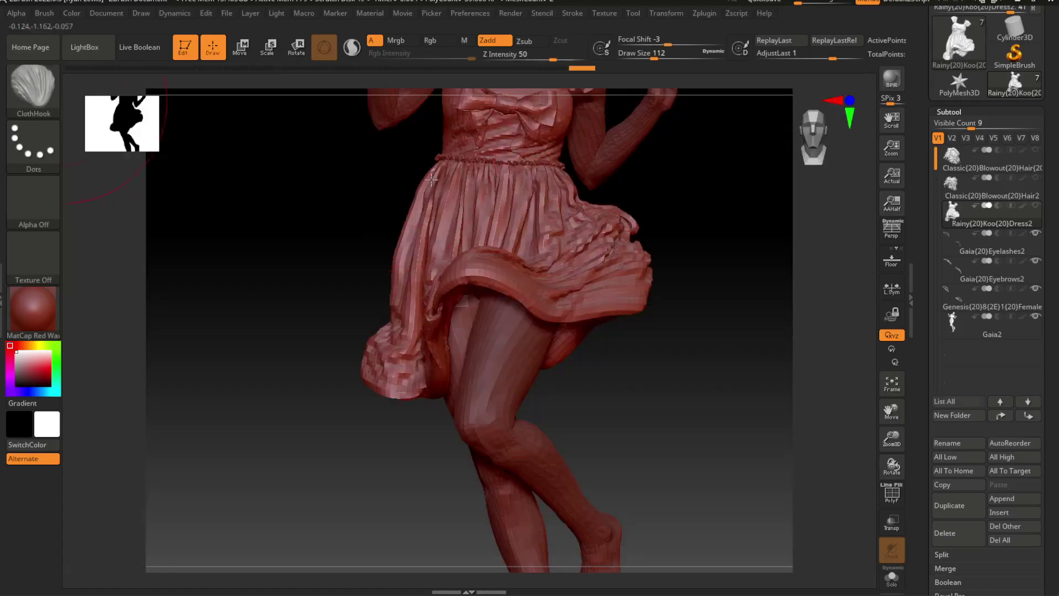
{"action": "mouse_move", "coordinate": [666, 350]}
{"action": "left_mouse_down"}
{"action": "mouse_move", "coordinate": [686, 350]}
{"action": "mouse_move", "coordinate": [638, 307]}
{"action": "left_mouse_up"}
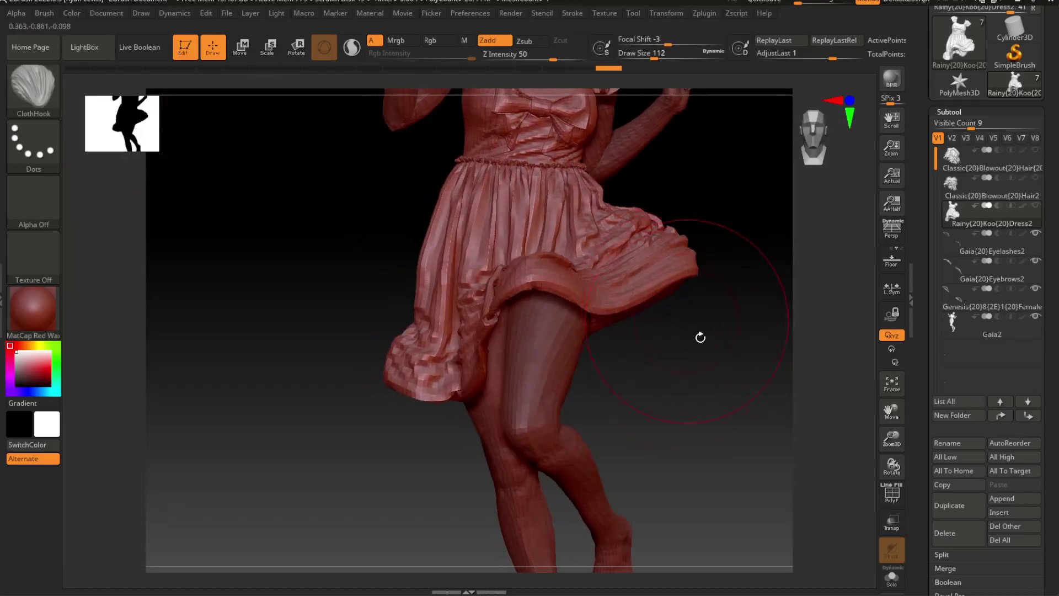
{"action": "mouse_move", "coordinate": [700, 337]}
{"action": "left_mouse_down"}
{"action": "mouse_move", "coordinate": [690, 354]}
{"action": "mouse_move", "coordinate": [719, 354]}
{"action": "mouse_move", "coordinate": [628, 382]}
{"action": "left_mouse_up"}
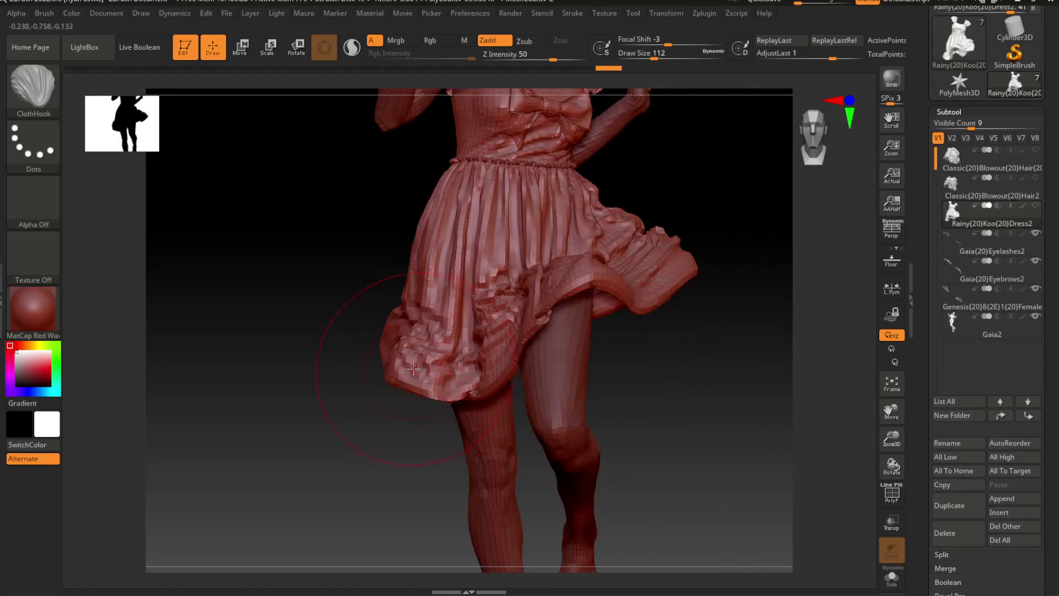
{"action": "left_click_drag", "start_coordinate": [413, 368], "coordinate": [390, 362]}
{"action": "mouse_move", "coordinate": [363, 424]}
{"action": "left_mouse_down"}
{"action": "mouse_move", "coordinate": [538, 382]}
{"action": "mouse_move", "coordinate": [615, 394]}
{"action": "mouse_move", "coordinate": [558, 389]}
{"action": "left_mouse_up"}
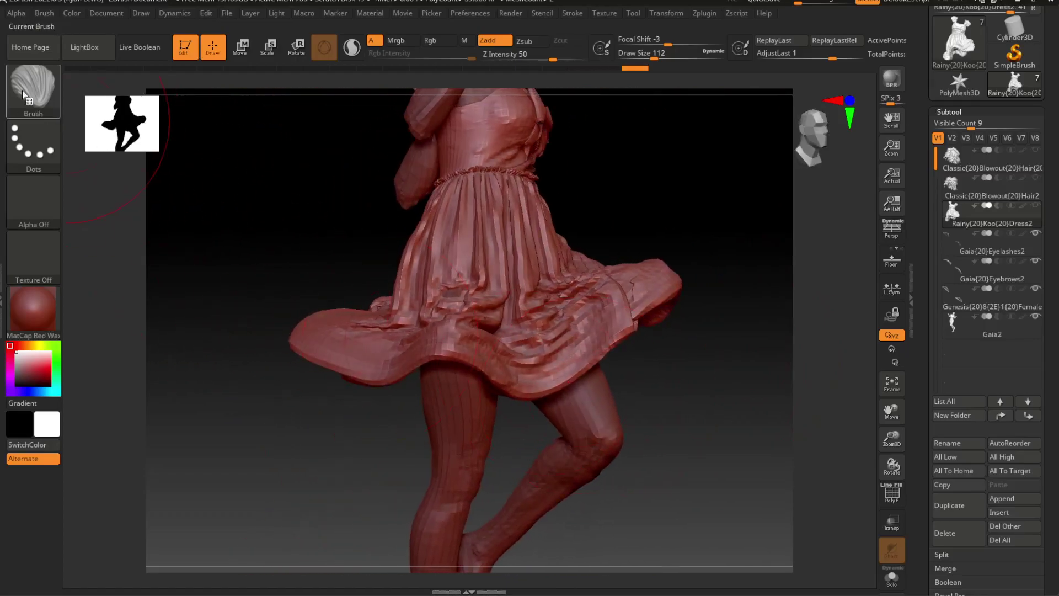
Switch to the Move brush and Shift-smooth the flared skirt from below.
{"action": "key", "text": "b"}
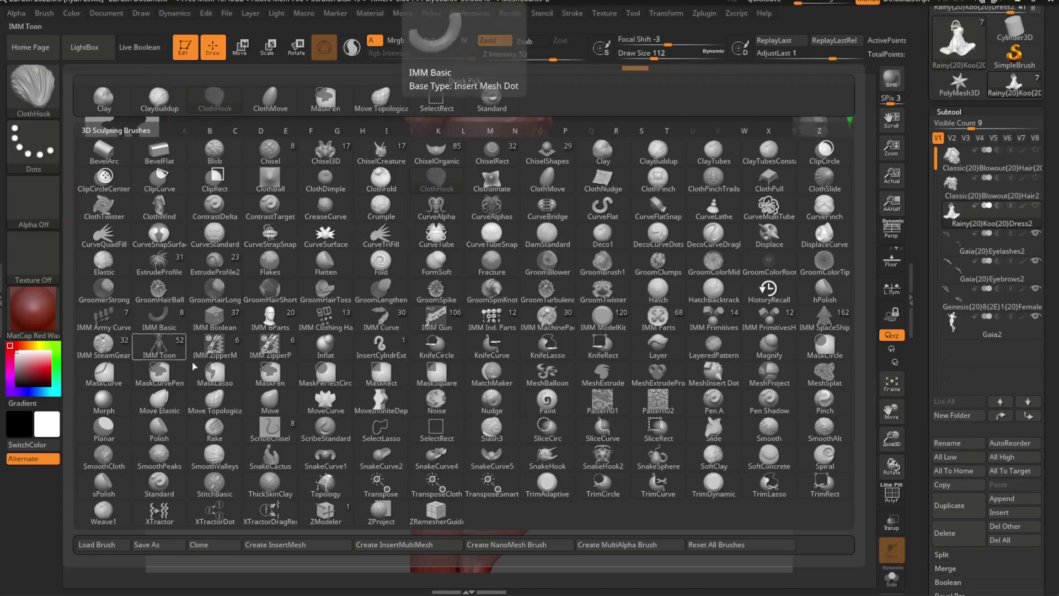
{"action": "left_click", "coordinate": [274, 409]}
{"action": "scroll", "coordinate": [303, 456], "scroll_direction": "up", "scroll_amount": 2}
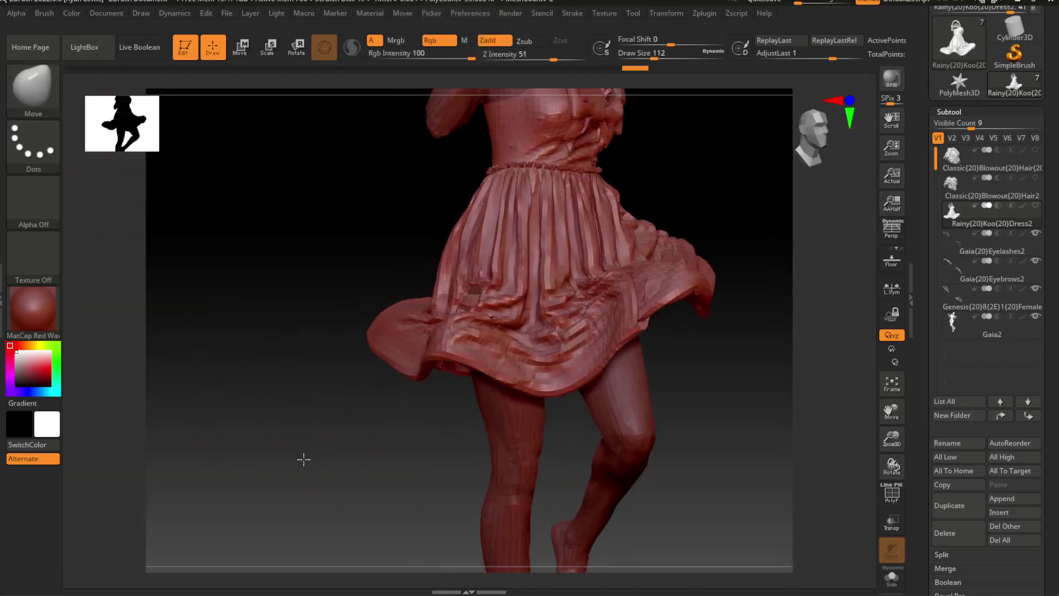
{"action": "scroll", "coordinate": [277, 407], "scroll_direction": "up", "scroll_amount": 2}
{"action": "scroll", "coordinate": [451, 183], "scroll_direction": "up", "scroll_amount": 2}
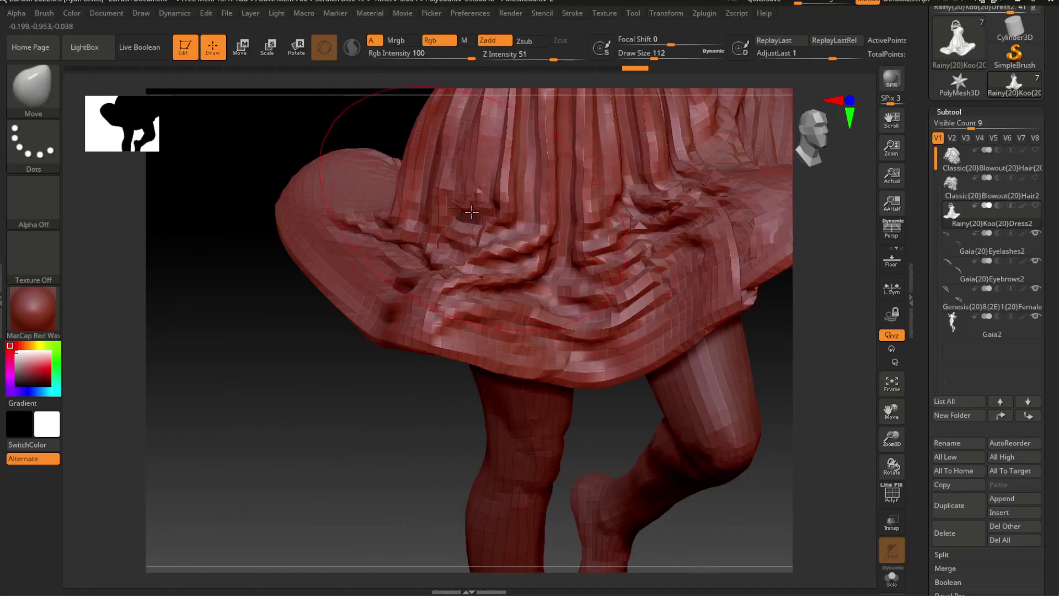
{"action": "mouse_move", "coordinate": [207, 390]}
{"action": "left_mouse_down"}
{"action": "mouse_move", "coordinate": [444, 409]}
{"action": "mouse_move", "coordinate": [638, 402]}
{"action": "mouse_move", "coordinate": [622, 425]}
{"action": "mouse_move", "coordinate": [480, 267]}
{"action": "left_mouse_up"}
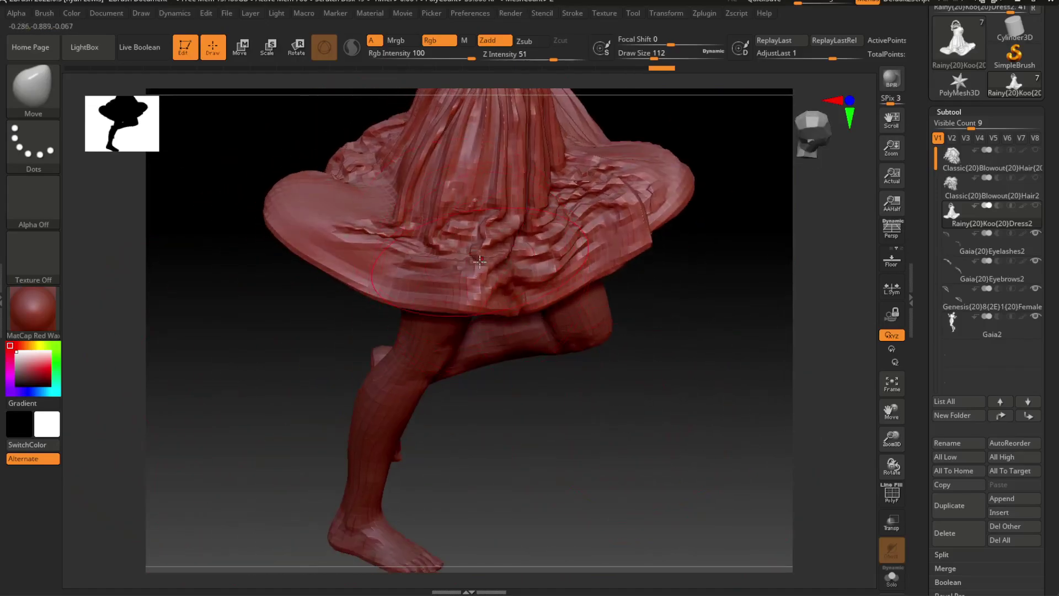
{"action": "key", "text": "shift"}
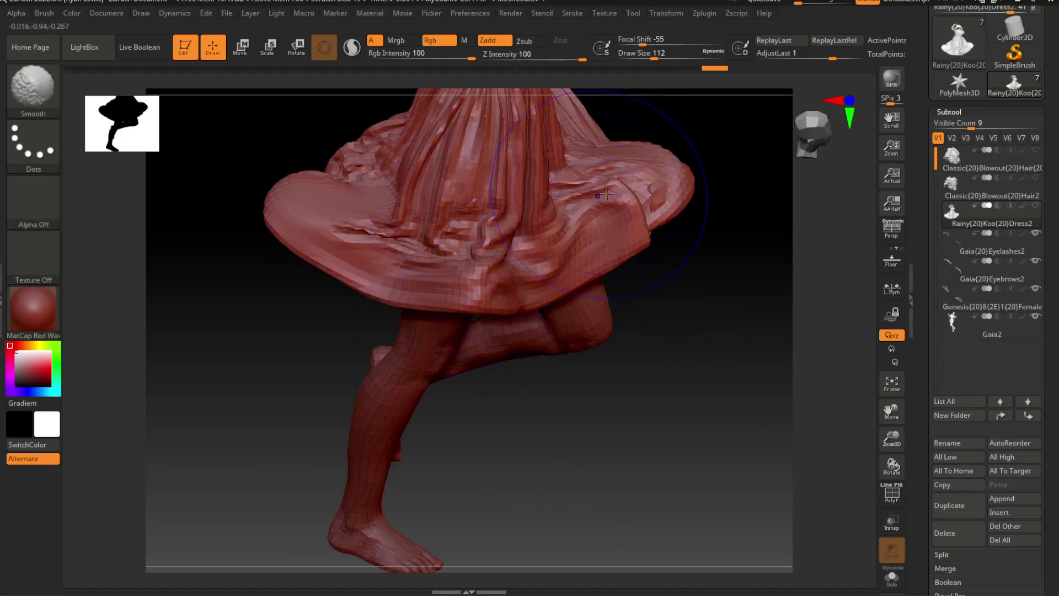
{"action": "left_click_drag", "start_coordinate": [688, 320], "coordinate": [683, 317]}
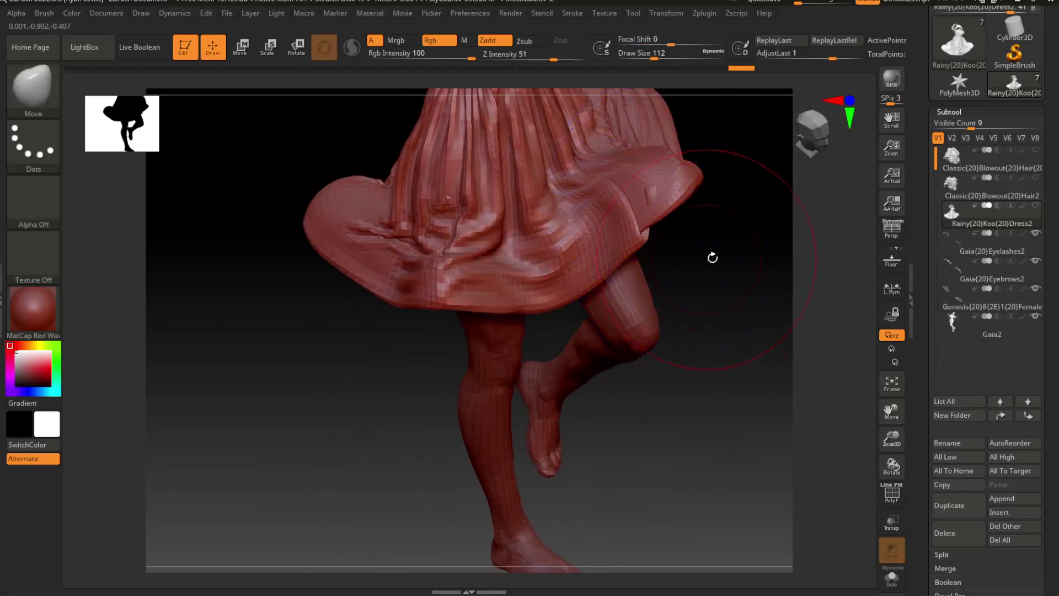
{"action": "mouse_move", "coordinate": [712, 256]}
{"action": "left_mouse_down"}
{"action": "mouse_move", "coordinate": [703, 240]}
{"action": "mouse_move", "coordinate": [733, 267]}
{"action": "mouse_move", "coordinate": [621, 372]}
{"action": "mouse_move", "coordinate": [521, 236]}
{"action": "left_mouse_up"}
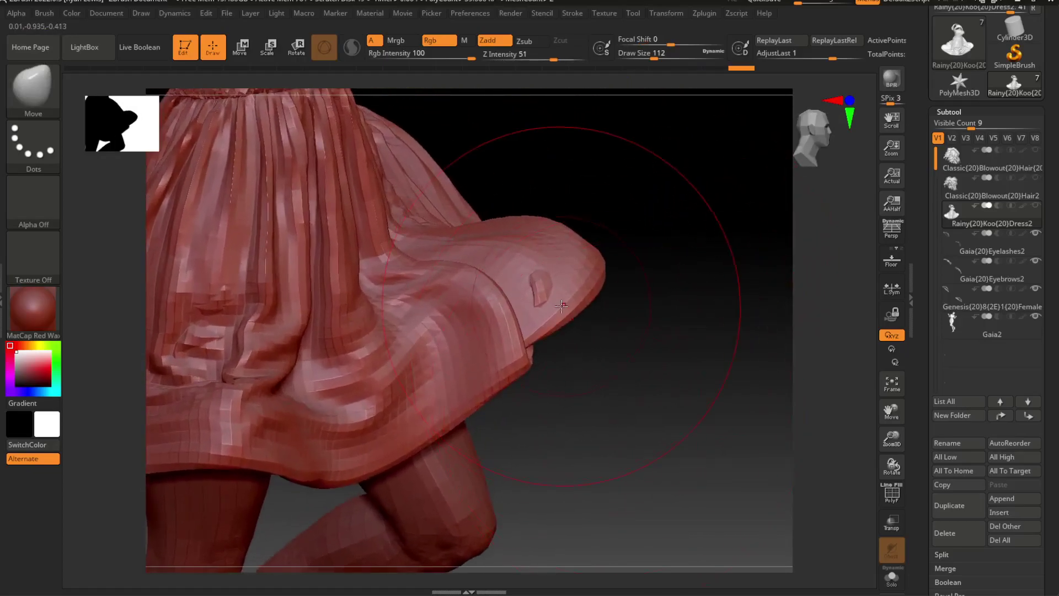
With Move Topological at half draw size, push the skirt flap and smooth its edge.
{"action": "left_click", "coordinate": [34, 83]}
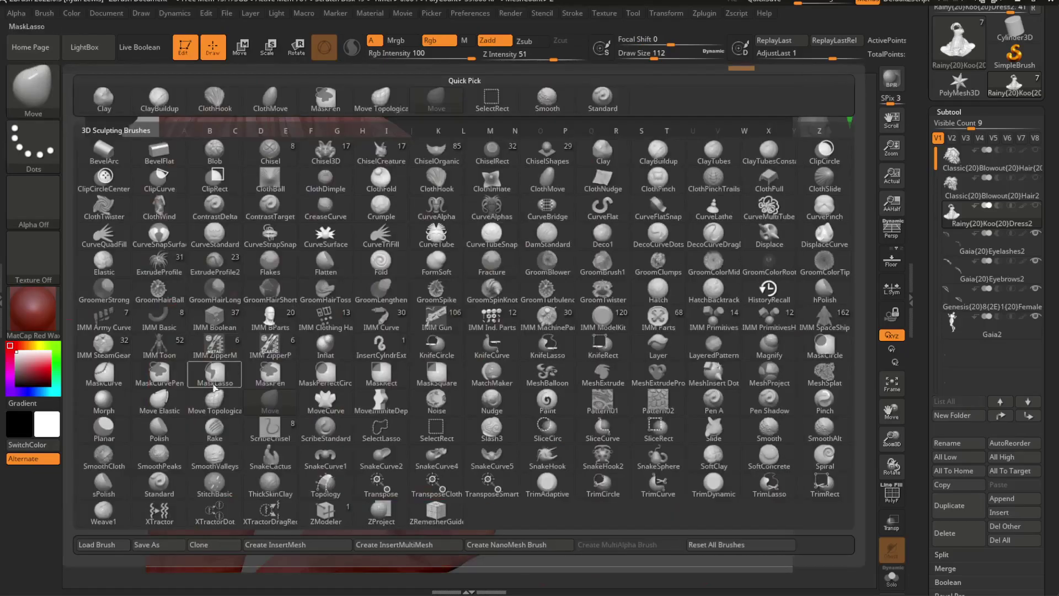
{"action": "left_click", "coordinate": [215, 401]}
{"action": "key", "text": "space"}
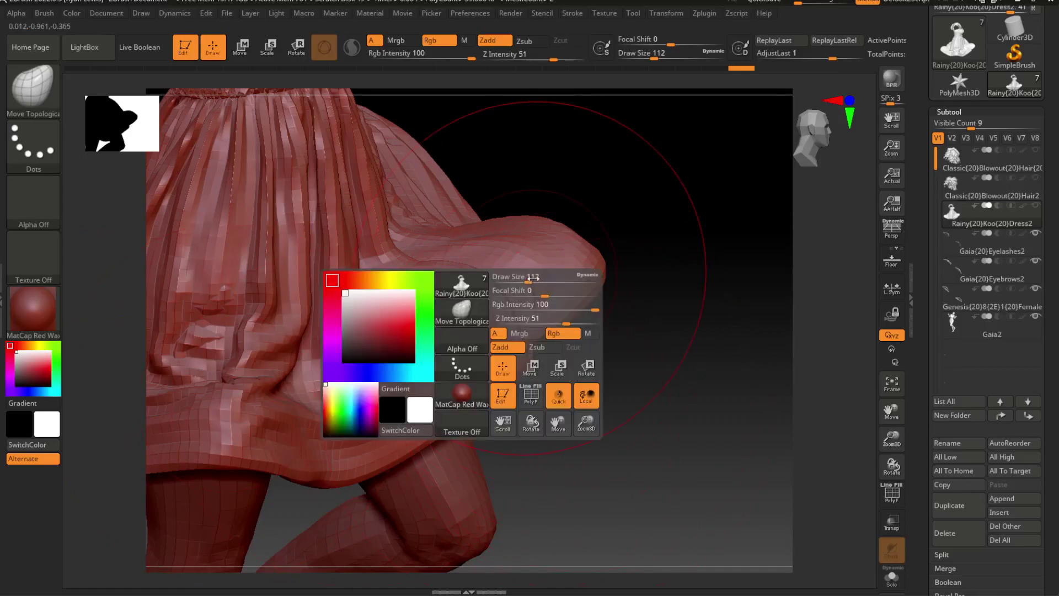
{"action": "left_click_drag", "start_coordinate": [537, 278], "coordinate": [513, 277]}
{"action": "mouse_move", "coordinate": [590, 329]}
{"action": "left_mouse_down"}
{"action": "mouse_move", "coordinate": [592, 348]}
{"action": "mouse_move", "coordinate": [552, 293]}
{"action": "mouse_move", "coordinate": [513, 284]}
{"action": "left_mouse_up"}
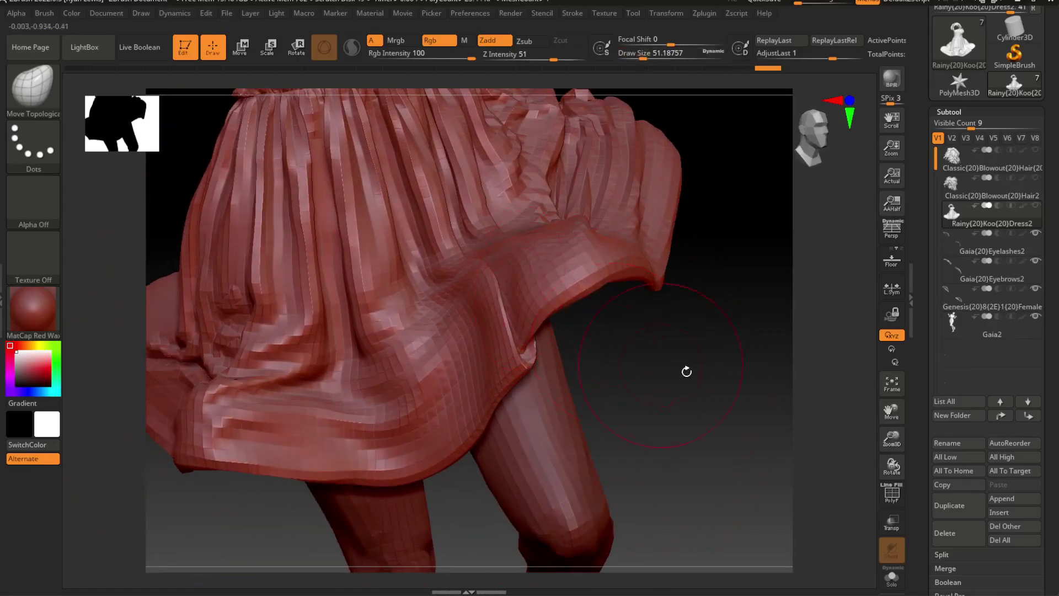
{"action": "left_click_drag", "start_coordinate": [685, 371], "coordinate": [643, 328]}
{"action": "mouse_move", "coordinate": [644, 328]}
{"action": "right_mouse_down"}
{"action": "mouse_move", "coordinate": [669, 336]}
{"action": "mouse_move", "coordinate": [638, 326]}
{"action": "right_mouse_up"}
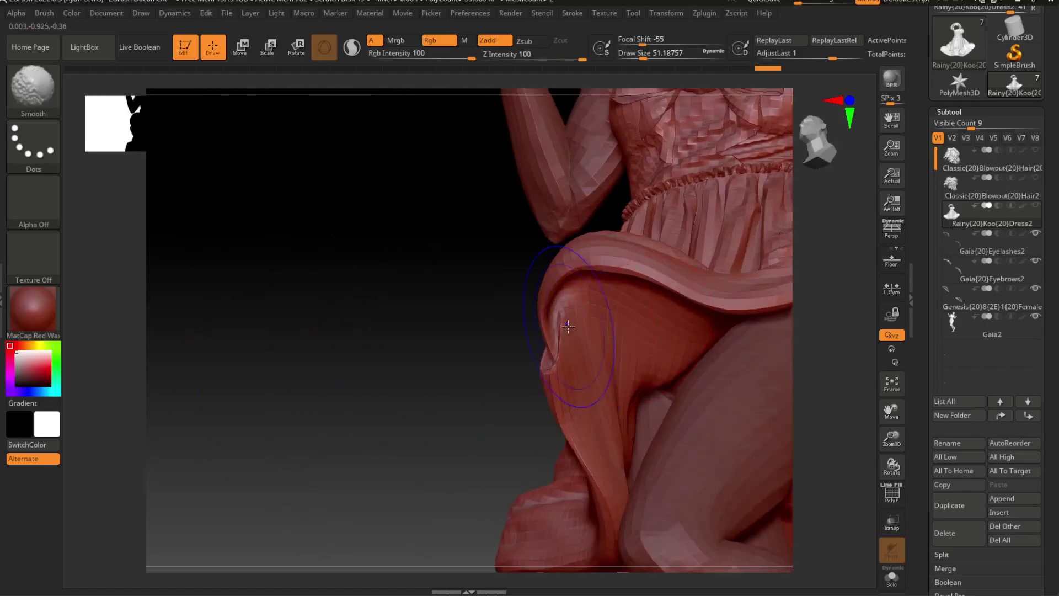
{"action": "left_click_drag", "start_coordinate": [563, 323], "coordinate": [562, 368], "text": "shift"}
Smooth the lower and left-side folds on the back of the skirt.
{"action": "left_click_drag", "start_coordinate": [355, 385], "coordinate": [718, 365]}
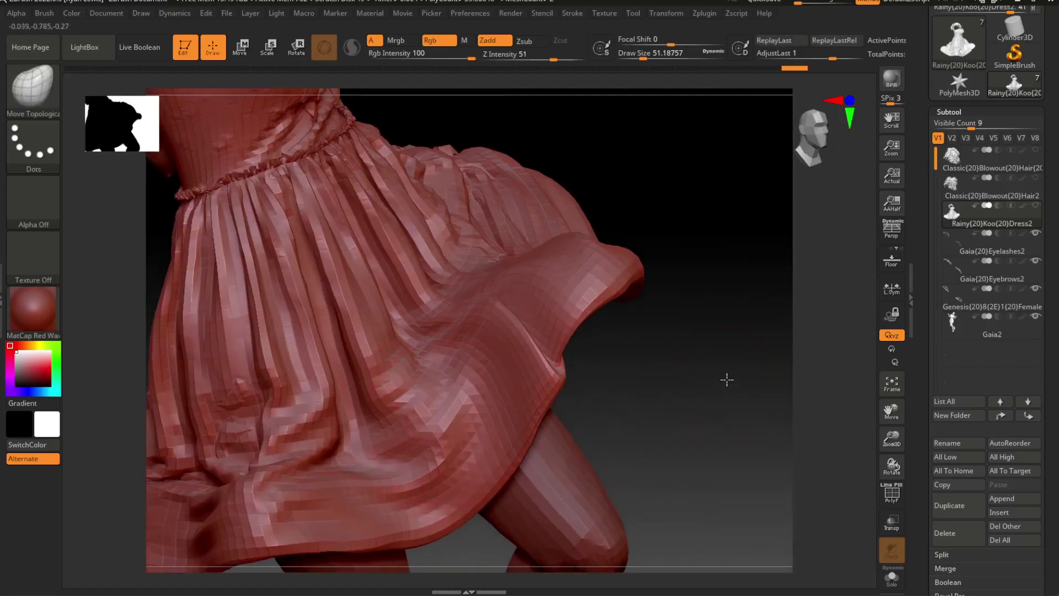
{"action": "right_click_drag", "start_coordinate": [726, 378], "coordinate": [671, 371]}
{"action": "left_click_drag", "start_coordinate": [672, 372], "coordinate": [670, 402]}
{"action": "right_click_drag", "start_coordinate": [670, 402], "coordinate": [687, 442]}
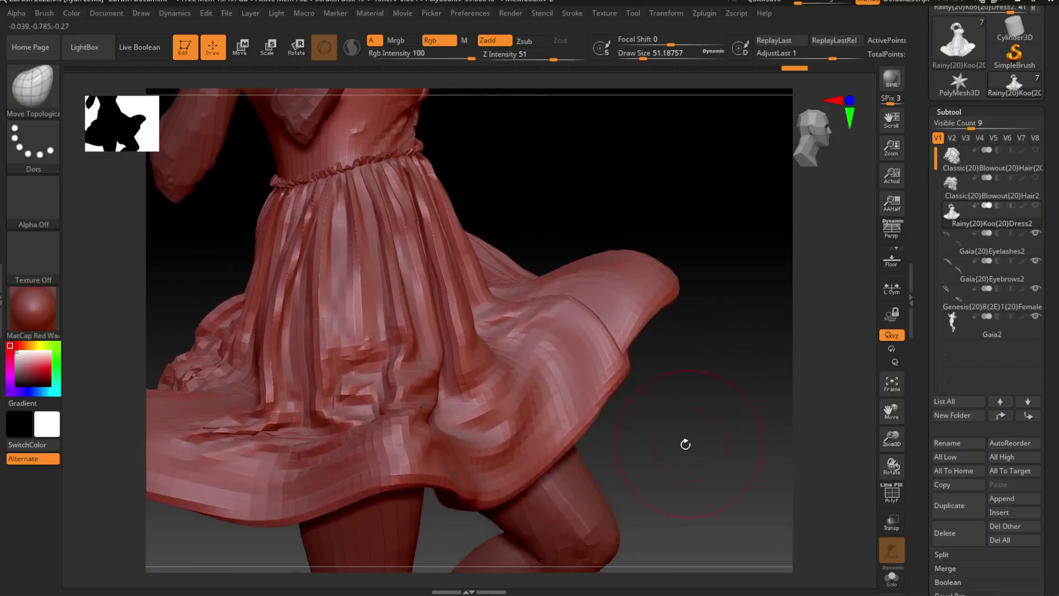
{"action": "mouse_move", "coordinate": [692, 480]}
{"action": "left_mouse_down"}
{"action": "mouse_move", "coordinate": [686, 402]}
{"action": "mouse_move", "coordinate": [672, 442]}
{"action": "mouse_move", "coordinate": [543, 398]}
{"action": "left_mouse_up"}
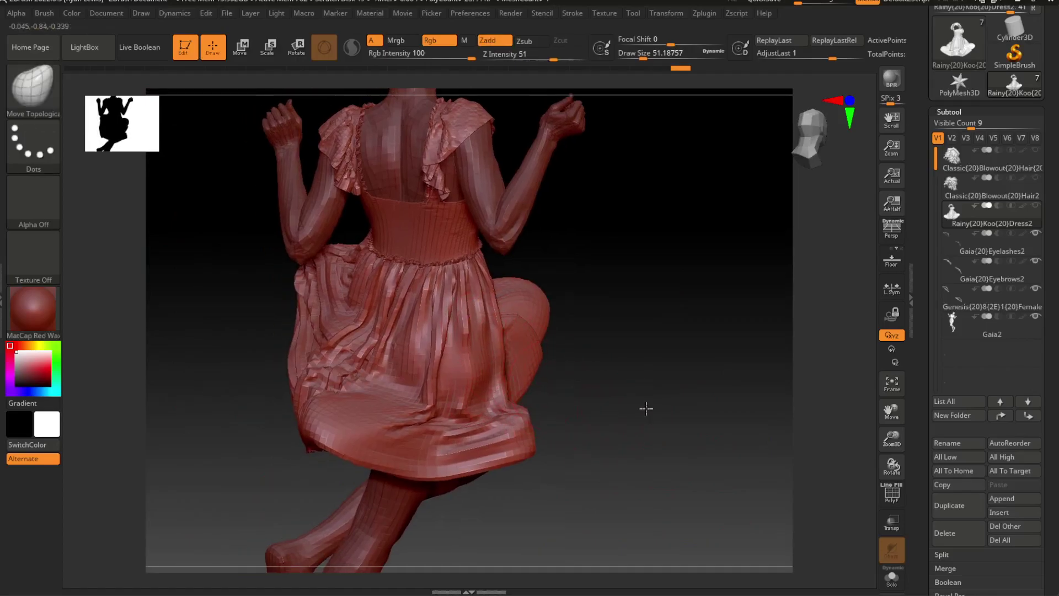
{"action": "left_click_drag", "start_coordinate": [642, 407], "coordinate": [608, 409]}
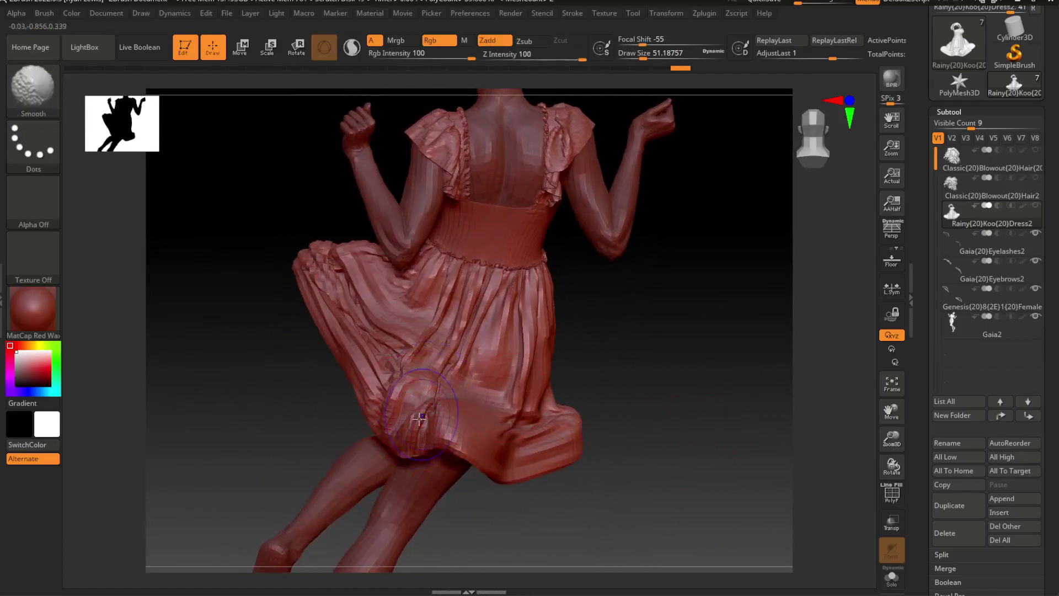
{"action": "left_click_drag", "start_coordinate": [411, 417], "coordinate": [430, 406], "text": "shift"}
{"action": "left_click_drag", "start_coordinate": [381, 364], "coordinate": [309, 276], "text": "shift"}
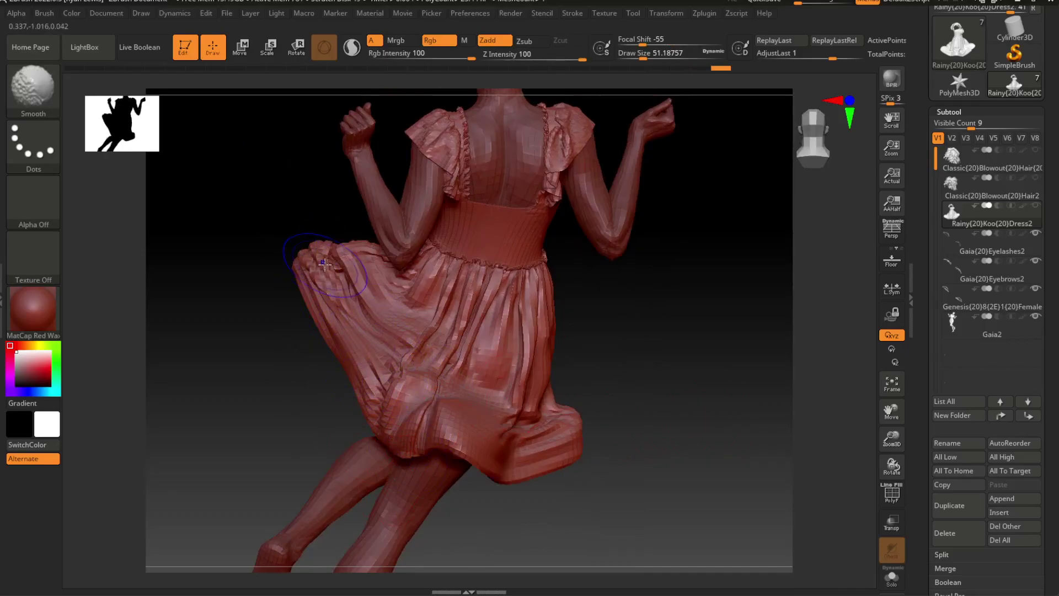
{"action": "left_click_drag", "start_coordinate": [293, 333], "coordinate": [216, 226]}
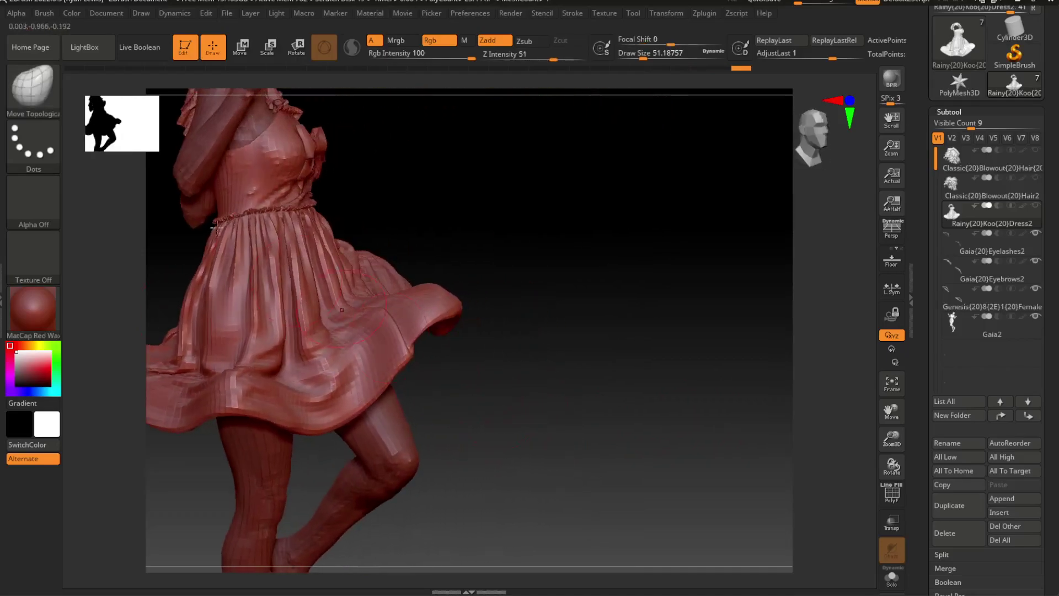
With ClothMove at double draw size, lift the skirt's right hem into a fold.
{"action": "left_click", "coordinate": [31, 82]}
{"action": "left_click", "coordinate": [546, 179]}
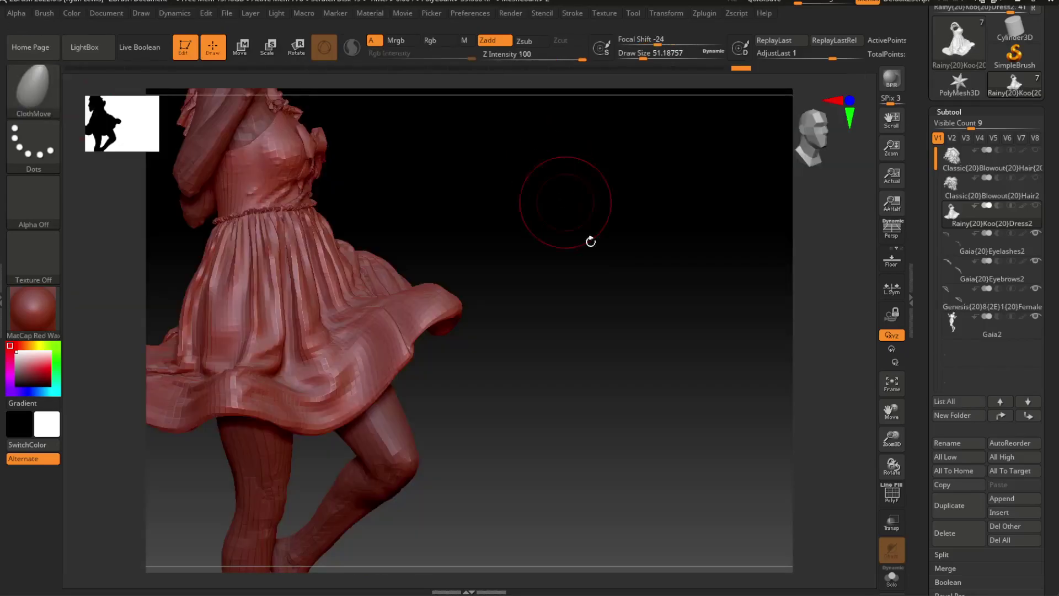
{"action": "mouse_move", "coordinate": [590, 237]}
{"action": "left_mouse_down"}
{"action": "mouse_move", "coordinate": [730, 307]}
{"action": "mouse_move", "coordinate": [638, 331]}
{"action": "left_mouse_up"}
{"action": "key", "text": "space"}
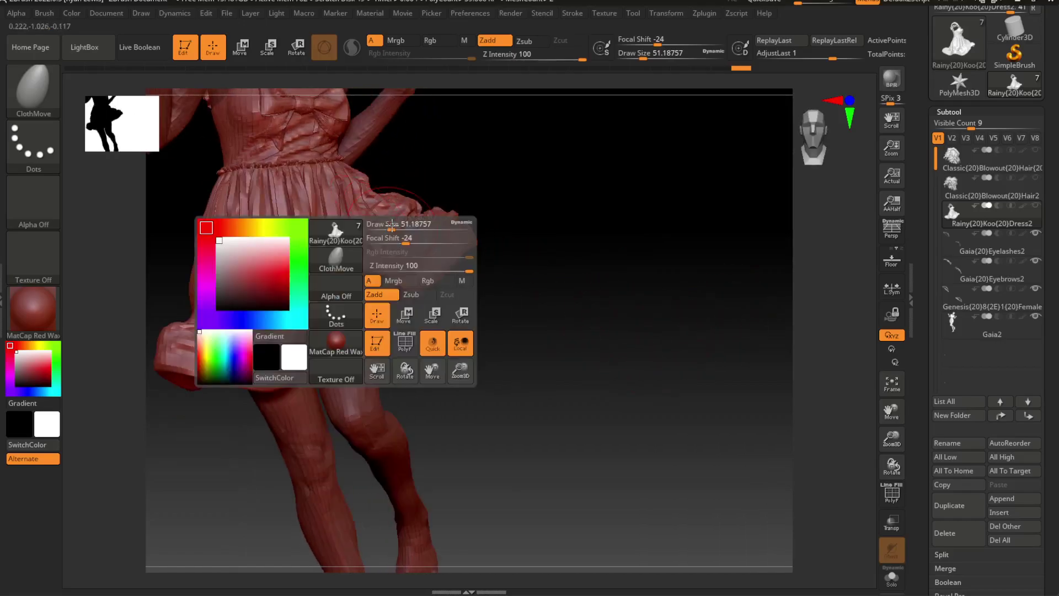
{"action": "left_click_drag", "start_coordinate": [371, 223], "coordinate": [389, 223]}
{"action": "left_click", "coordinate": [35, 93]}
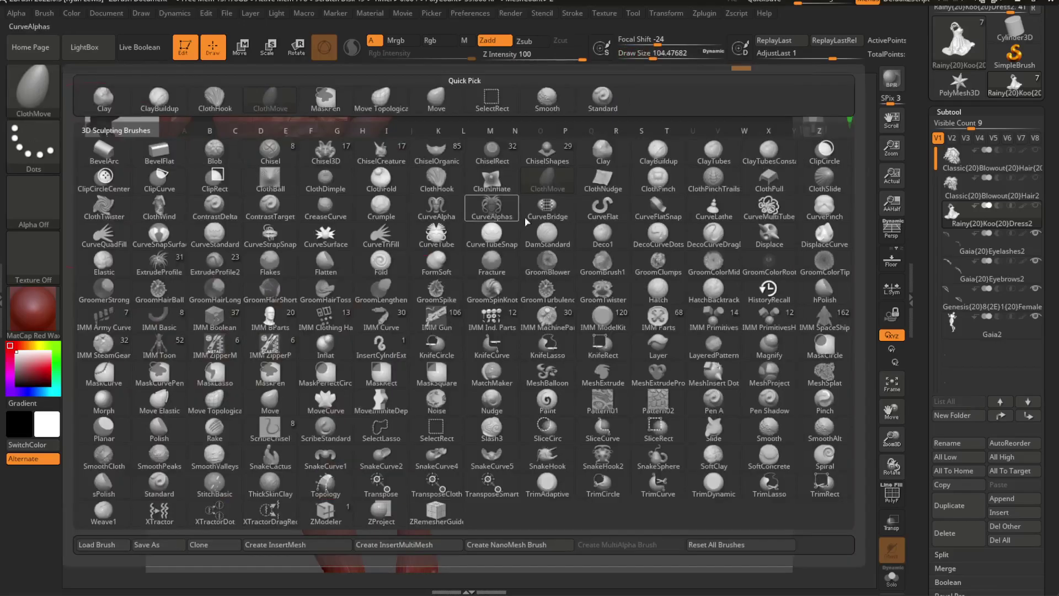
{"action": "left_click", "coordinate": [546, 177]}
{"action": "left_click_drag", "start_coordinate": [591, 359], "coordinate": [618, 355]}
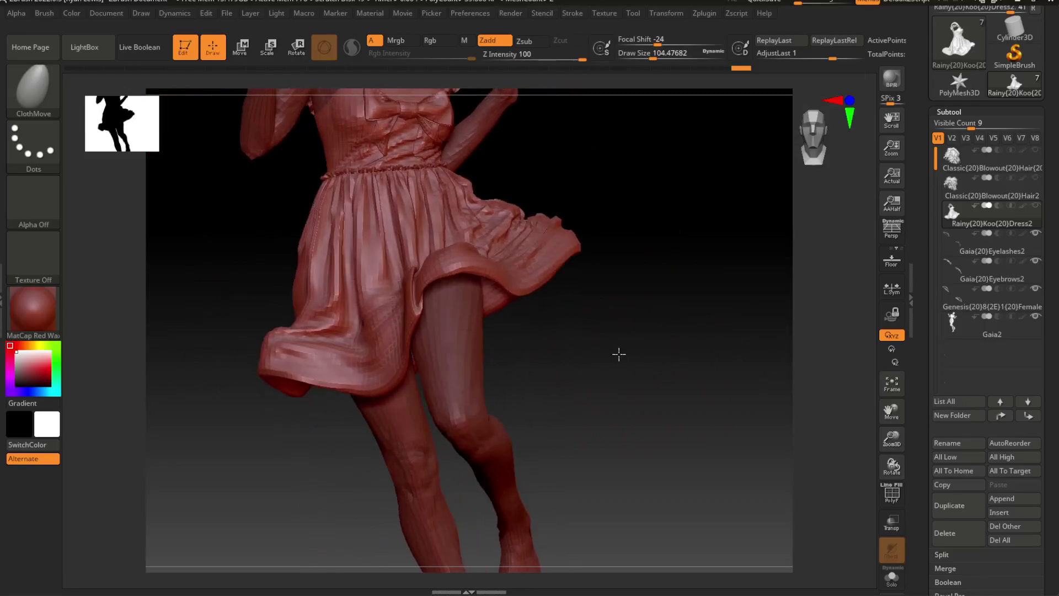
{"action": "left_click_drag", "start_coordinate": [374, 374], "coordinate": [389, 375]}
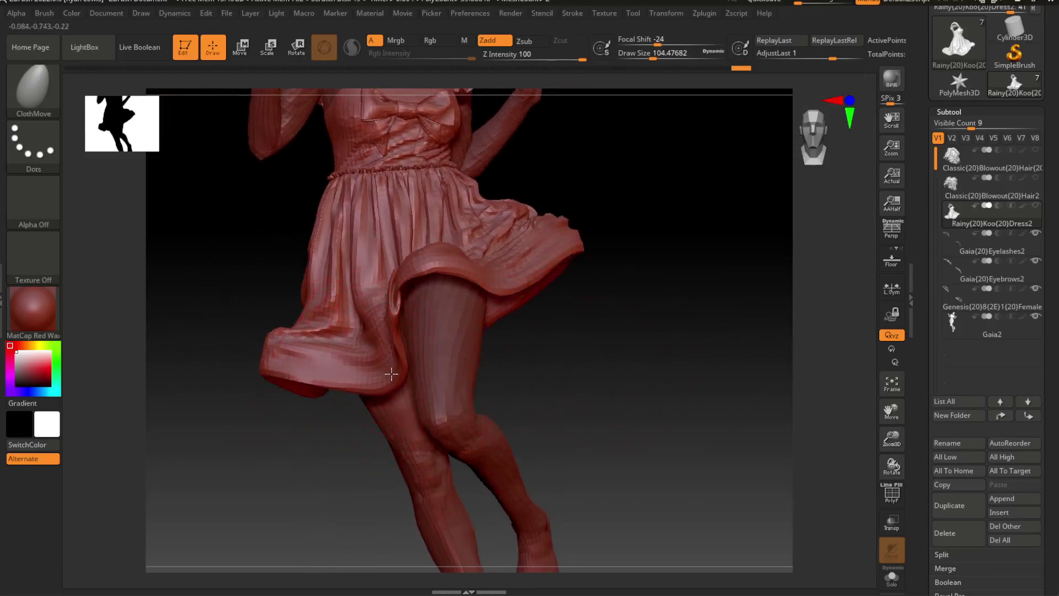
Pull the skirt flap over the thigh and sweep the left flap inward at draw size 149.
{"action": "right_click_drag", "start_coordinate": [383, 381], "coordinate": [503, 334]}
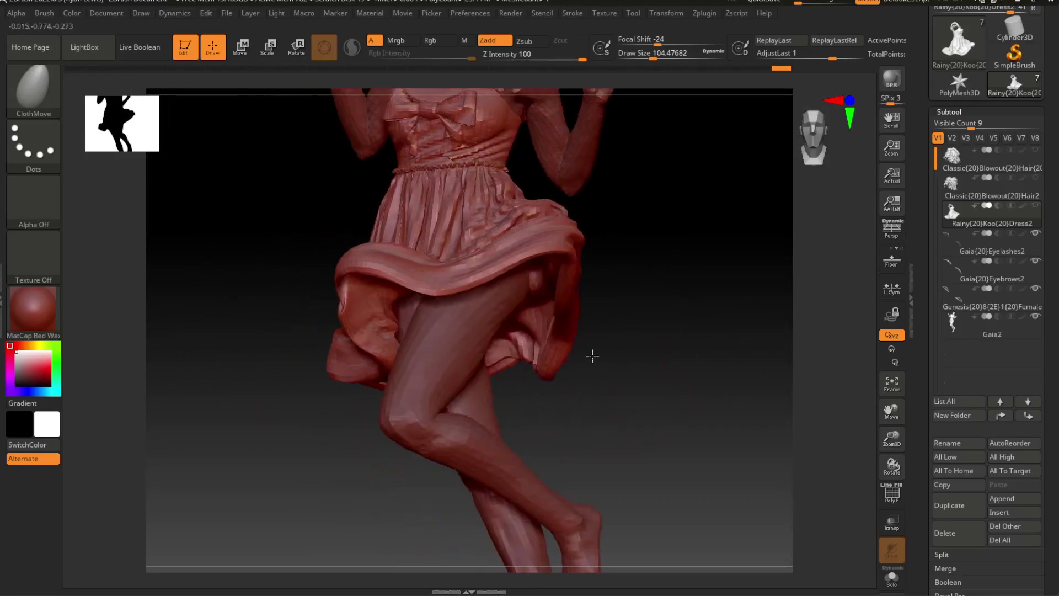
{"action": "mouse_move", "coordinate": [375, 211]}
{"action": "left_mouse_down"}
{"action": "mouse_move", "coordinate": [396, 298]}
{"action": "mouse_move", "coordinate": [366, 279]}
{"action": "mouse_move", "coordinate": [384, 249]}
{"action": "left_mouse_up"}
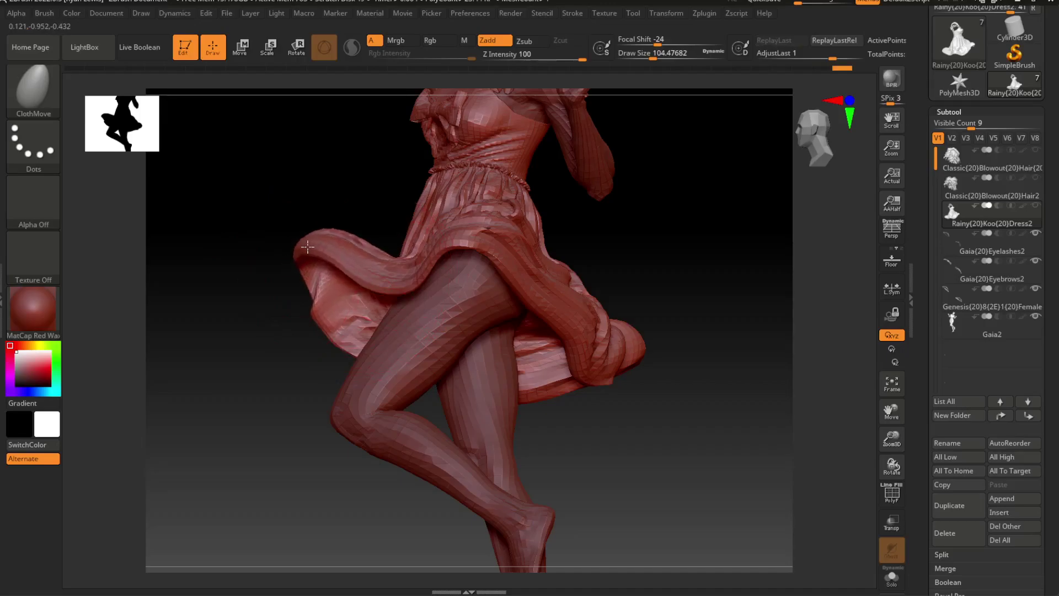
{"action": "mouse_move", "coordinate": [690, 251]}
{"action": "left_mouse_down"}
{"action": "mouse_move", "coordinate": [673, 274]}
{"action": "mouse_move", "coordinate": [695, 273]}
{"action": "left_mouse_up"}
{"action": "mouse_move", "coordinate": [652, 320]}
{"action": "left_mouse_down"}
{"action": "mouse_move", "coordinate": [646, 345]}
{"action": "mouse_move", "coordinate": [506, 291]}
{"action": "left_mouse_up"}
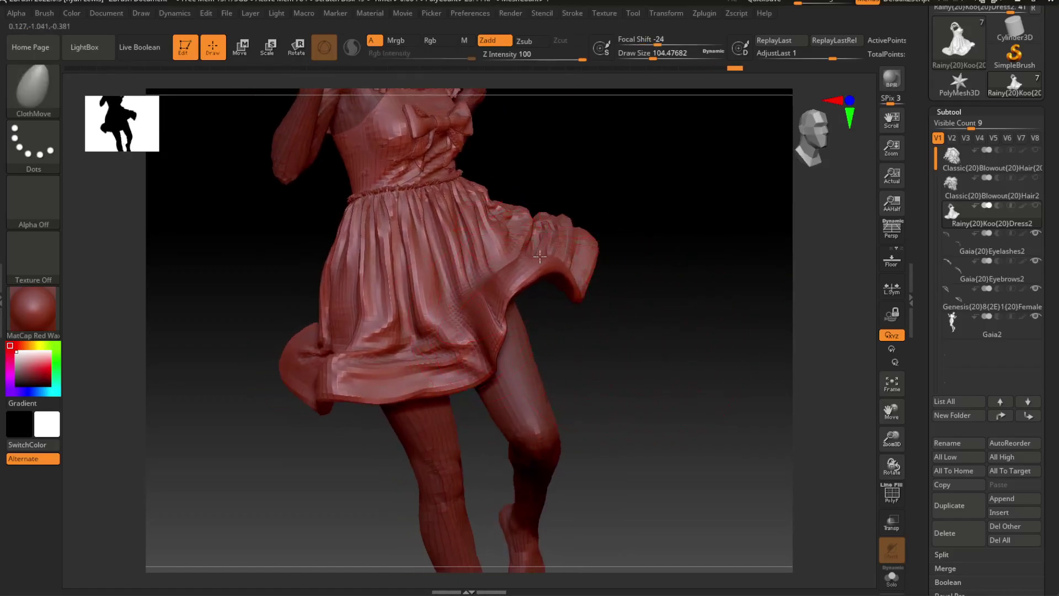
{"action": "mouse_move", "coordinate": [626, 275]}
{"action": "left_mouse_down"}
{"action": "mouse_move", "coordinate": [676, 362]}
{"action": "mouse_move", "coordinate": [636, 360]}
{"action": "mouse_move", "coordinate": [660, 341]}
{"action": "left_mouse_up"}
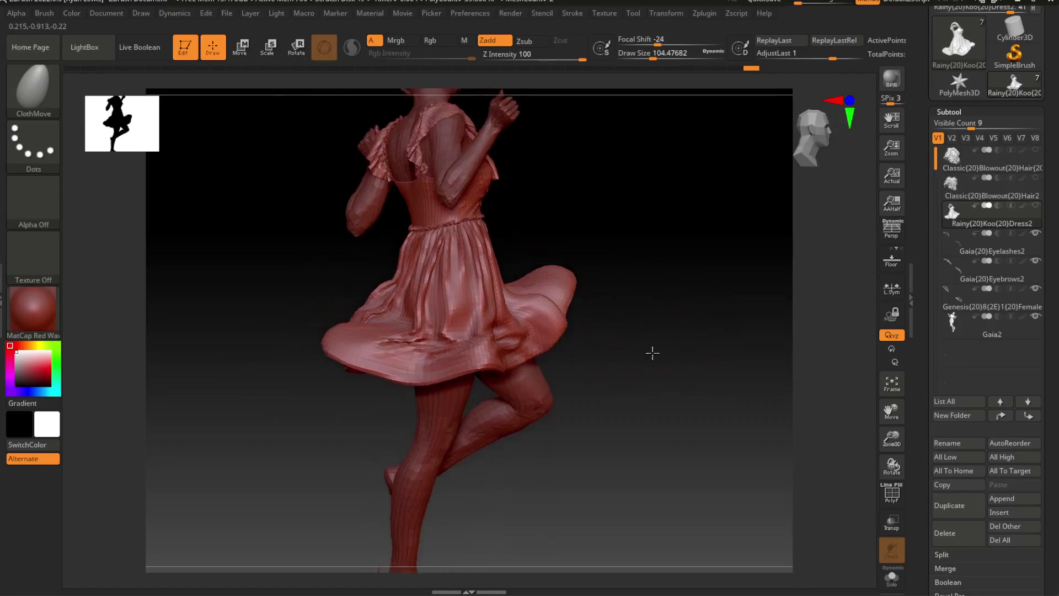
{"action": "left_click_drag", "start_coordinate": [328, 342], "coordinate": [389, 356]}
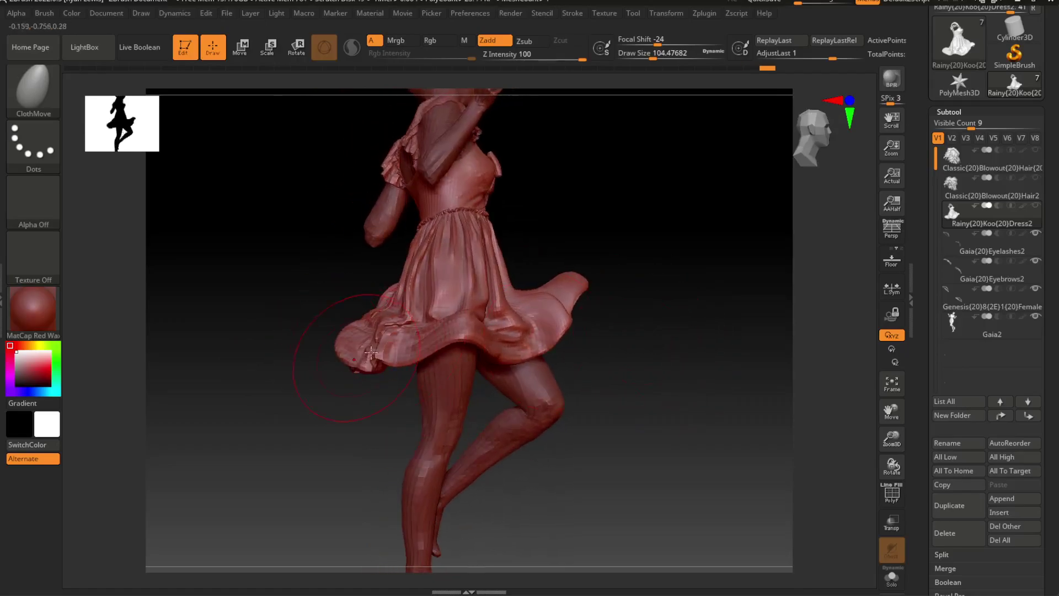
{"action": "key", "text": "space"}
{"action": "left_click_drag", "start_coordinate": [392, 299], "coordinate": [386, 307]}
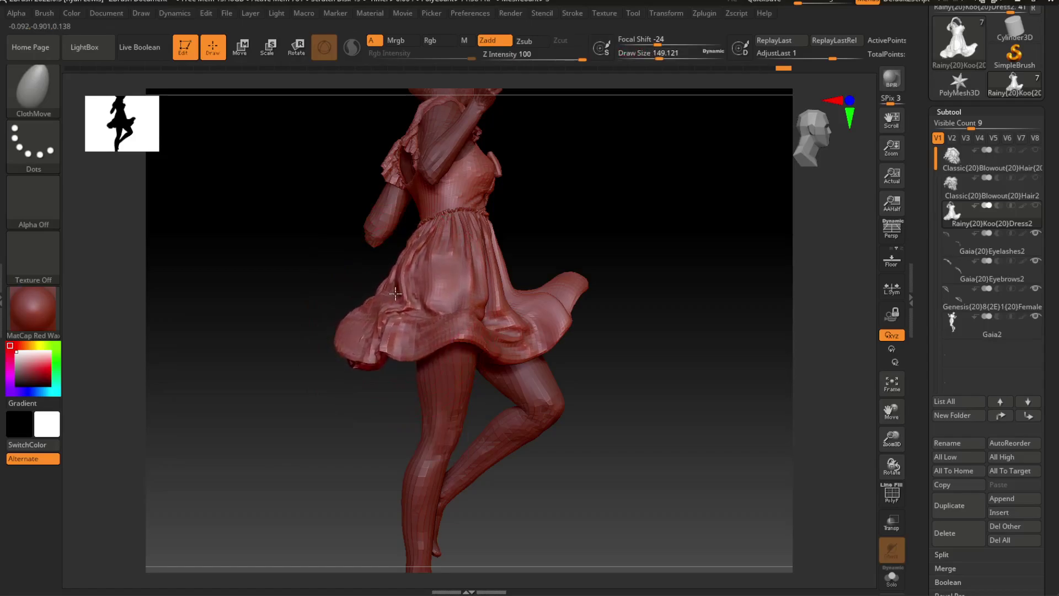
{"action": "left_click_drag", "start_coordinate": [354, 347], "coordinate": [370, 335]}
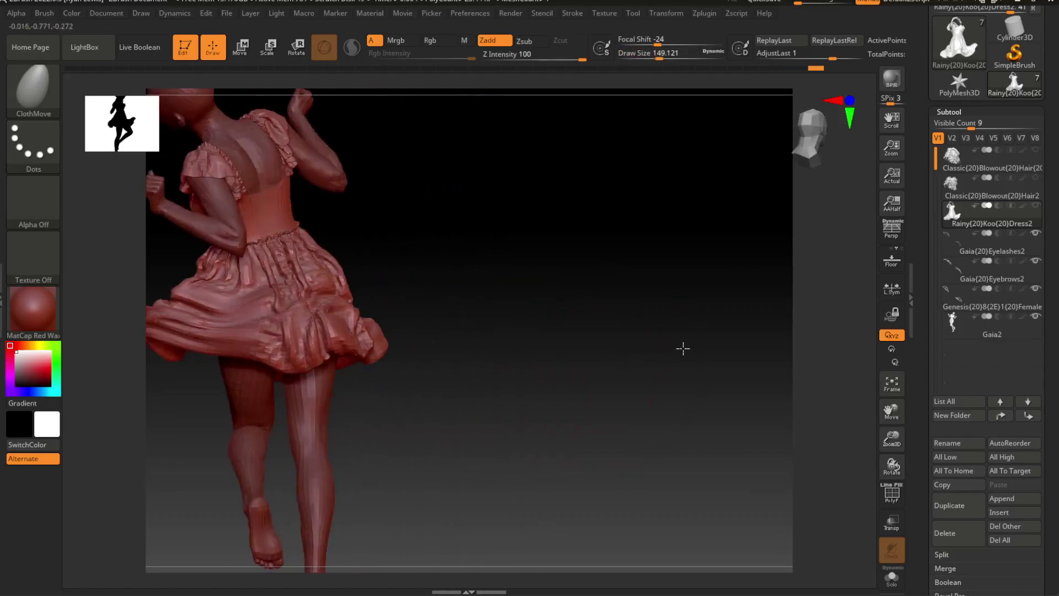
{"action": "mouse_move", "coordinate": [681, 347]}
{"action": "left_mouse_down"}
{"action": "mouse_move", "coordinate": [567, 355]}
{"action": "mouse_move", "coordinate": [568, 334]}
{"action": "mouse_move", "coordinate": [640, 444]}
{"action": "mouse_move", "coordinate": [468, 248]}
{"action": "left_mouse_up"}
Shrink the draw size to about 48.6 and sculpt the sleeve ruffle from behind.
{"action": "key", "text": "space"}
{"action": "mouse_move", "coordinate": [641, 384]}
{"action": "left_mouse_down"}
{"action": "mouse_move", "coordinate": [516, 282]}
{"action": "mouse_move", "coordinate": [492, 306]}
{"action": "left_mouse_up"}
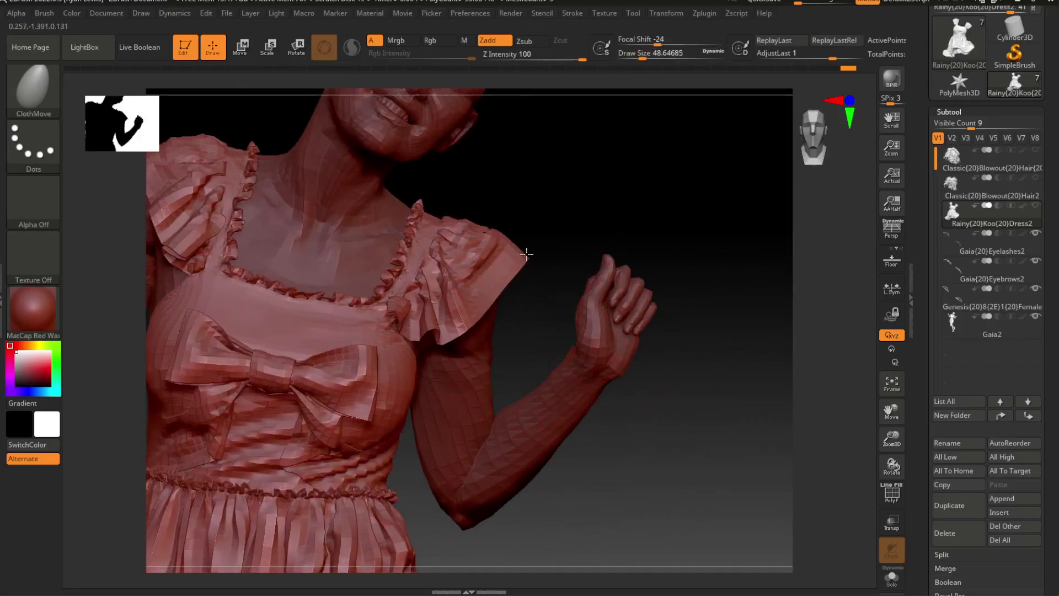
{"action": "mouse_move", "coordinate": [662, 248]}
{"action": "left_mouse_down"}
{"action": "mouse_move", "coordinate": [476, 264]}
{"action": "mouse_move", "coordinate": [519, 147]}
{"action": "mouse_move", "coordinate": [567, 187]}
{"action": "left_mouse_up"}
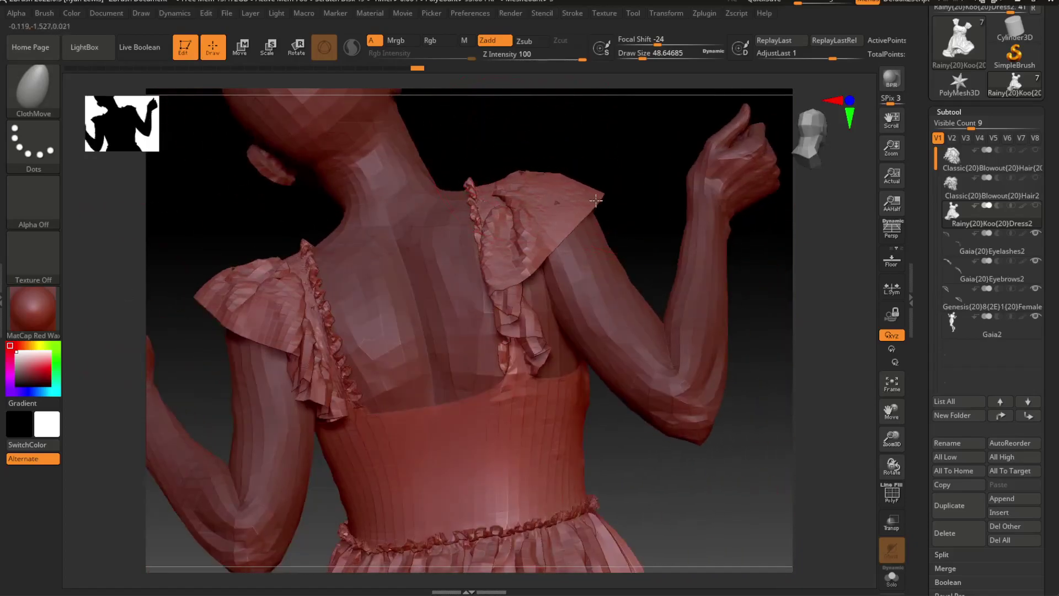
{"action": "mouse_move", "coordinate": [579, 145]}
{"action": "left_mouse_down"}
{"action": "mouse_move", "coordinate": [603, 154]}
{"action": "mouse_move", "coordinate": [358, 295]}
{"action": "left_mouse_up"}
{"action": "mouse_move", "coordinate": [591, 423]}
{"action": "left_mouse_down"}
{"action": "mouse_move", "coordinate": [610, 419]}
{"action": "mouse_move", "coordinate": [664, 343]}
{"action": "mouse_move", "coordinate": [617, 359]}
{"action": "left_mouse_up"}
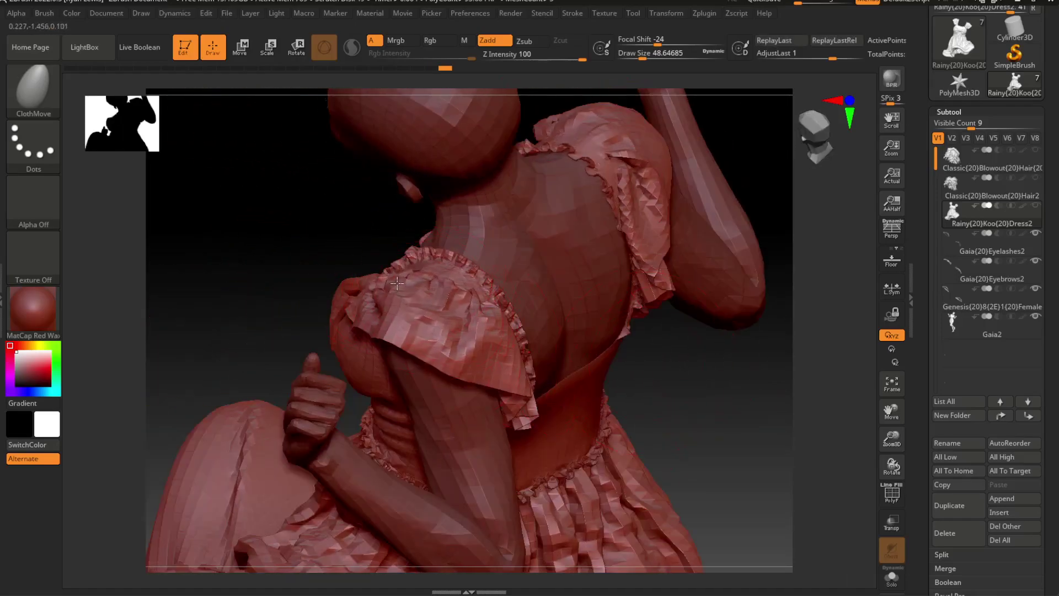
{"action": "mouse_move", "coordinate": [691, 366]}
{"action": "left_mouse_down"}
{"action": "mouse_move", "coordinate": [704, 381]}
{"action": "mouse_move", "coordinate": [680, 397]}
{"action": "mouse_move", "coordinate": [803, 276]}
{"action": "mouse_move", "coordinate": [642, 266]}
{"action": "mouse_move", "coordinate": [466, 334]}
{"action": "mouse_move", "coordinate": [547, 363]}
{"action": "left_mouse_up"}
{"action": "key", "text": "ctrl+z"}
{"action": "key", "text": "ctrl+shift+z"}
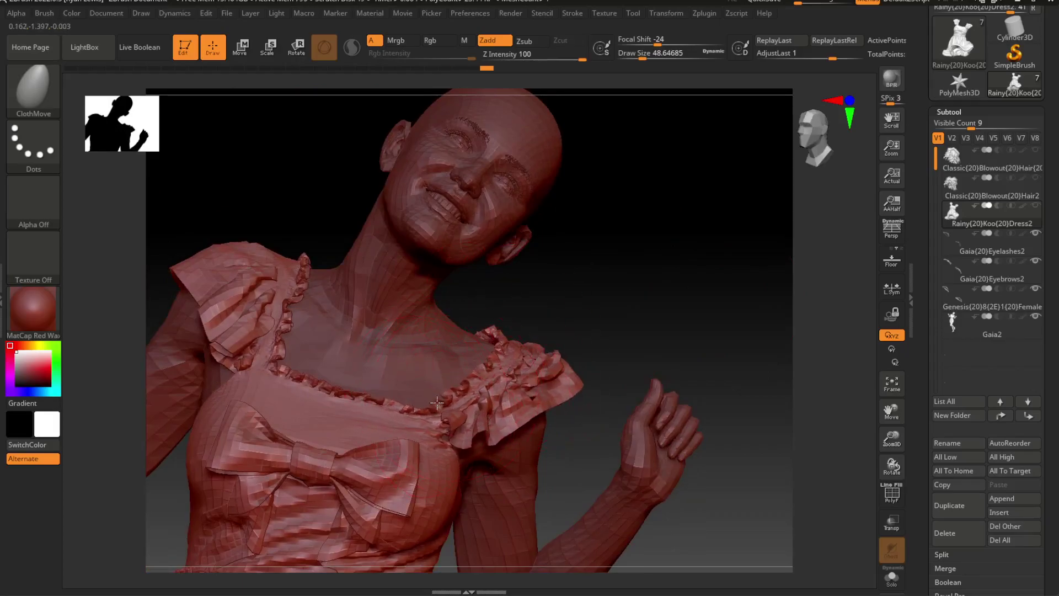
Reshape the shoulder ruffle and deepen the creases on the dress back.
{"action": "left_click_drag", "start_coordinate": [719, 284], "coordinate": [368, 396]}
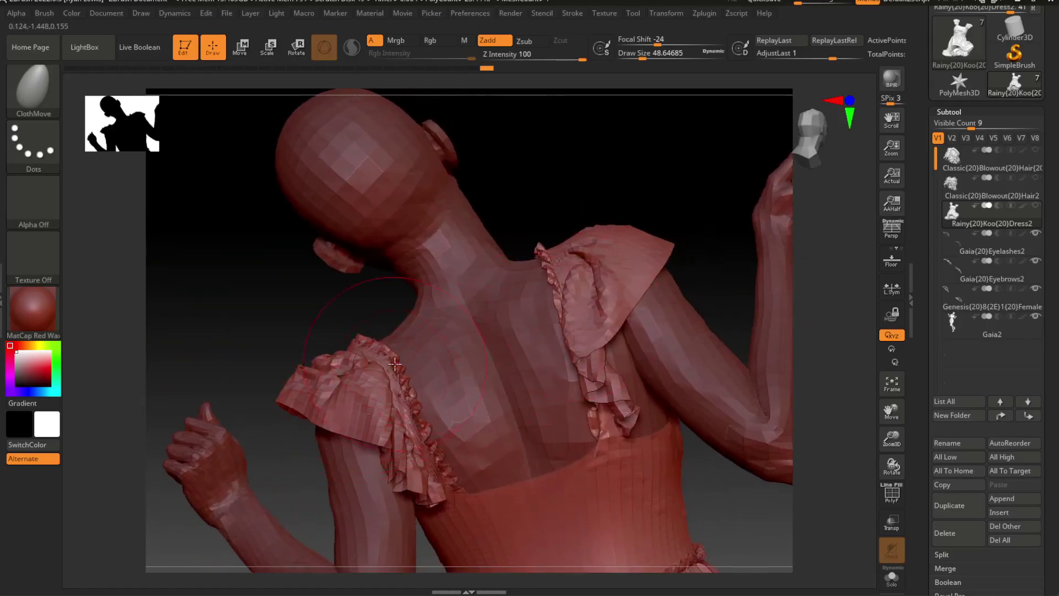
{"action": "left_click_drag", "start_coordinate": [394, 362], "coordinate": [389, 366]}
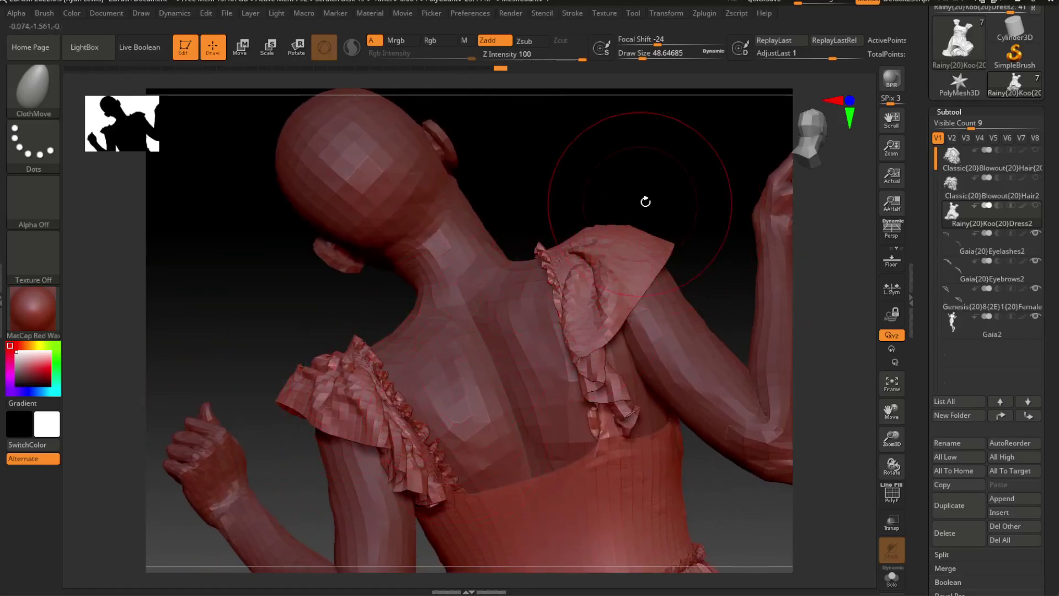
{"action": "left_click_drag", "start_coordinate": [645, 202], "coordinate": [648, 163], "text": "alt"}
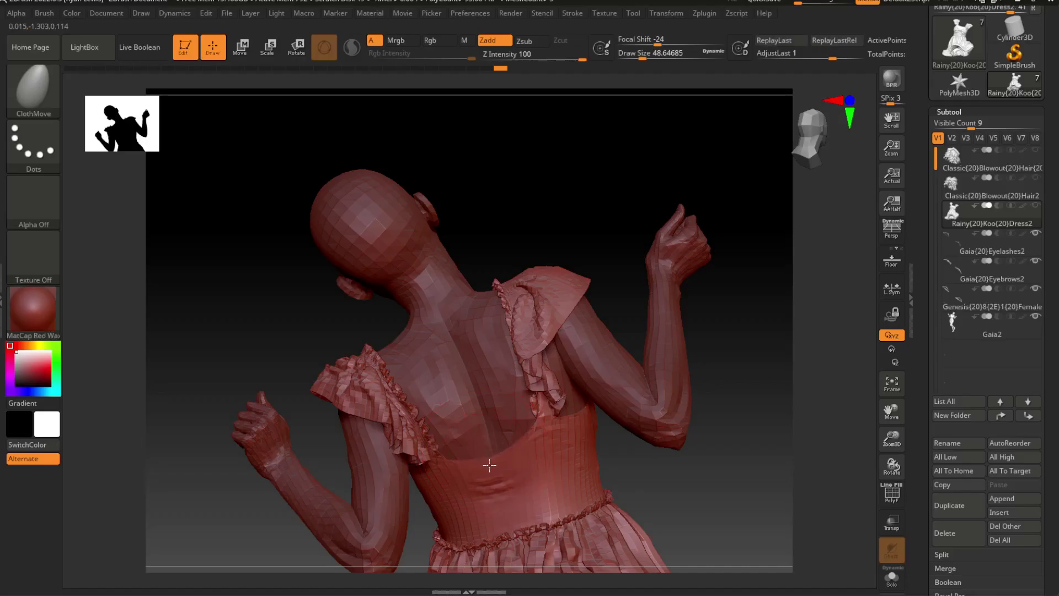
{"action": "left_click_drag", "start_coordinate": [489, 466], "coordinate": [489, 475]}
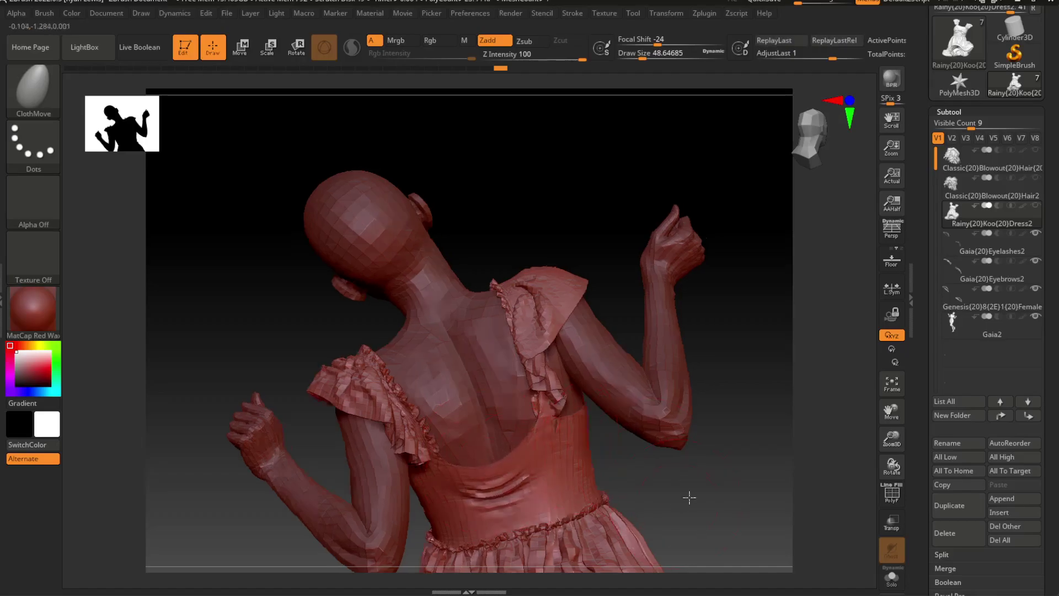
{"action": "right_click_drag", "start_coordinate": [566, 455], "coordinate": [577, 466]}
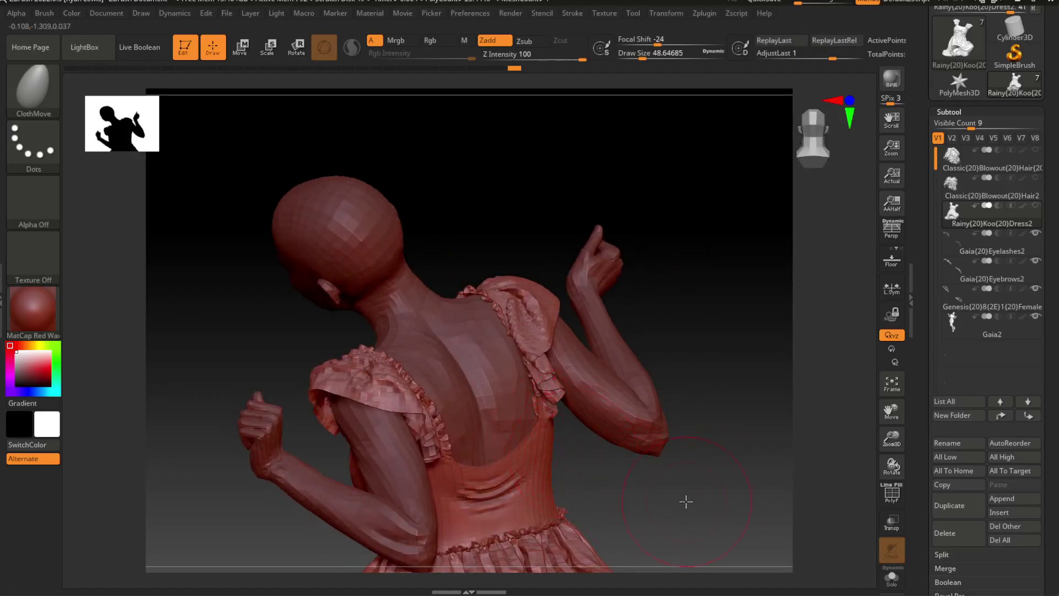
{"action": "mouse_move", "coordinate": [686, 501]}
{"action": "right_mouse_down"}
{"action": "mouse_move", "coordinate": [744, 295]}
{"action": "mouse_move", "coordinate": [775, 303]}
{"action": "mouse_move", "coordinate": [723, 346]}
{"action": "mouse_move", "coordinate": [770, 348]}
{"action": "mouse_move", "coordinate": [655, 386]}
{"action": "mouse_move", "coordinate": [683, 450]}
{"action": "mouse_move", "coordinate": [609, 285]}
{"action": "right_mouse_up"}
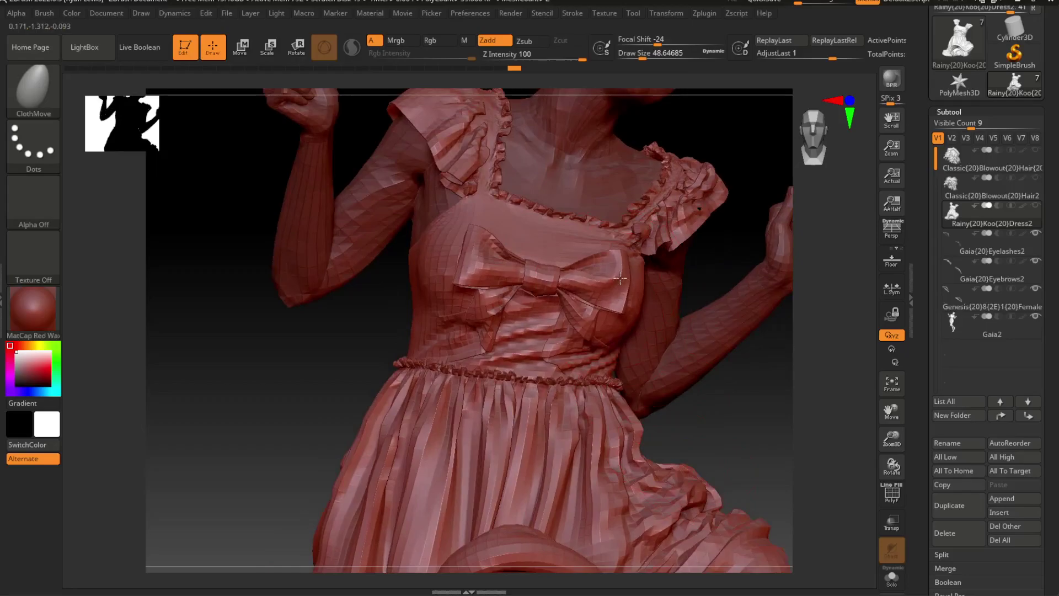
Lift the bow's right lobe with Move Topological and review the dress from the front.
{"action": "key", "text": "ctrl"}
{"action": "key", "text": "b"}
{"action": "key", "text": "m"}
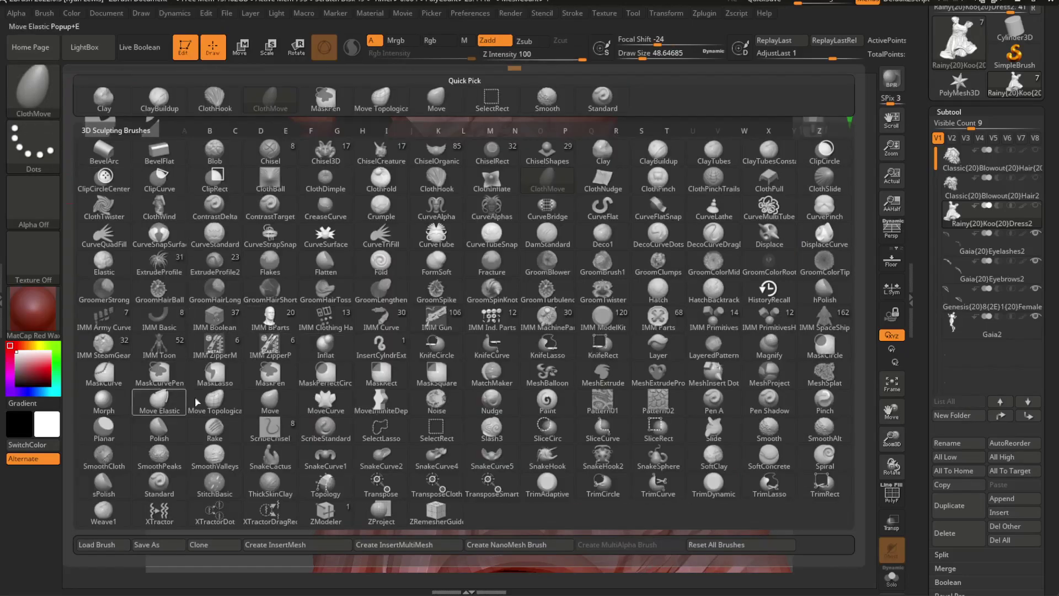
{"action": "key", "text": "t"}
{"action": "right_click_drag", "start_coordinate": [794, 411], "coordinate": [770, 389]}
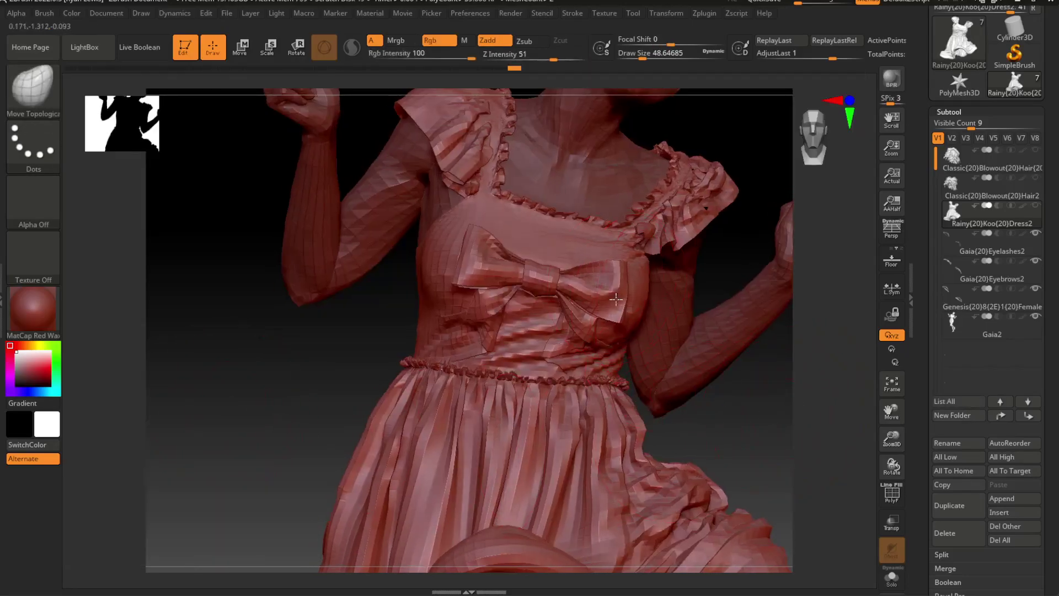
{"action": "left_click_drag", "start_coordinate": [614, 302], "coordinate": [614, 291]}
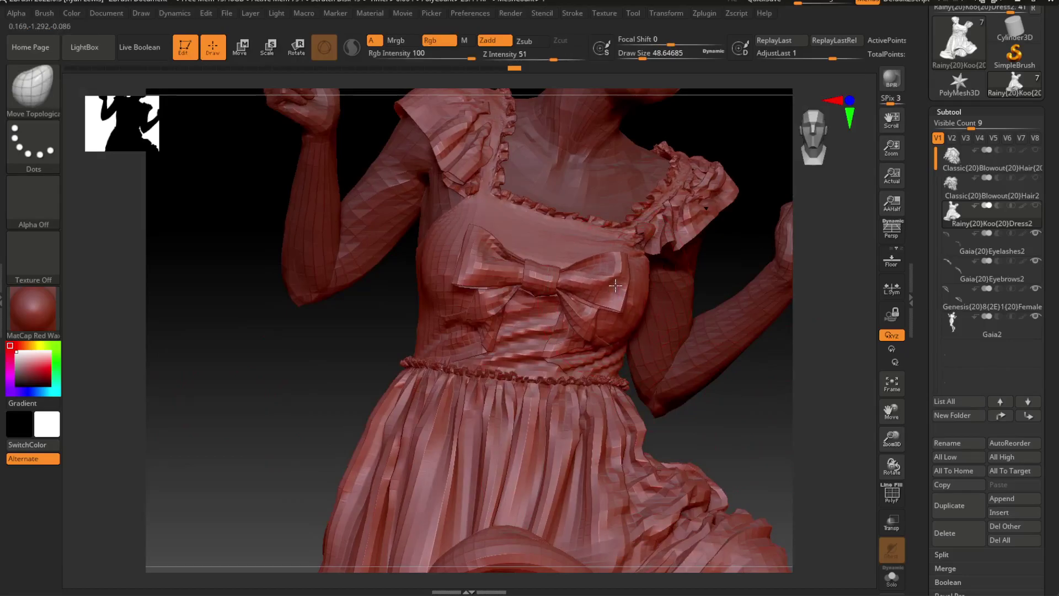
{"action": "left_click_drag", "start_coordinate": [717, 420], "coordinate": [781, 438]}
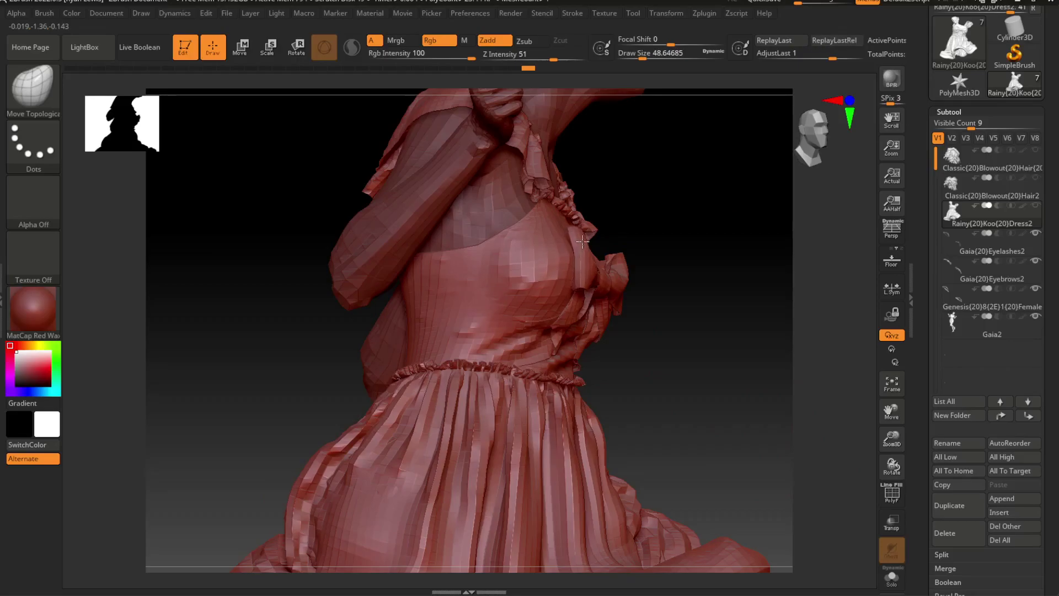
{"action": "mouse_move", "coordinate": [740, 357]}
{"action": "left_mouse_down"}
{"action": "mouse_move", "coordinate": [280, 390]}
{"action": "mouse_move", "coordinate": [298, 331]}
{"action": "mouse_move", "coordinate": [654, 398]}
{"action": "mouse_move", "coordinate": [673, 386]}
{"action": "mouse_move", "coordinate": [691, 445]}
{"action": "mouse_move", "coordinate": [674, 371]}
{"action": "left_mouse_up"}
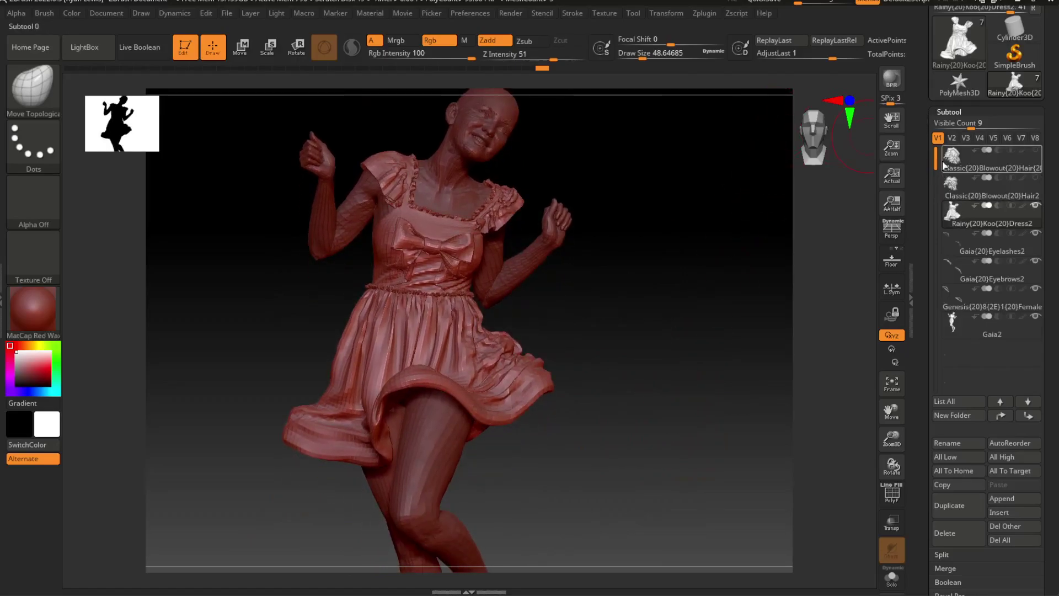
{"action": "left_click_drag", "start_coordinate": [920, 142], "coordinate": [920, 262]}
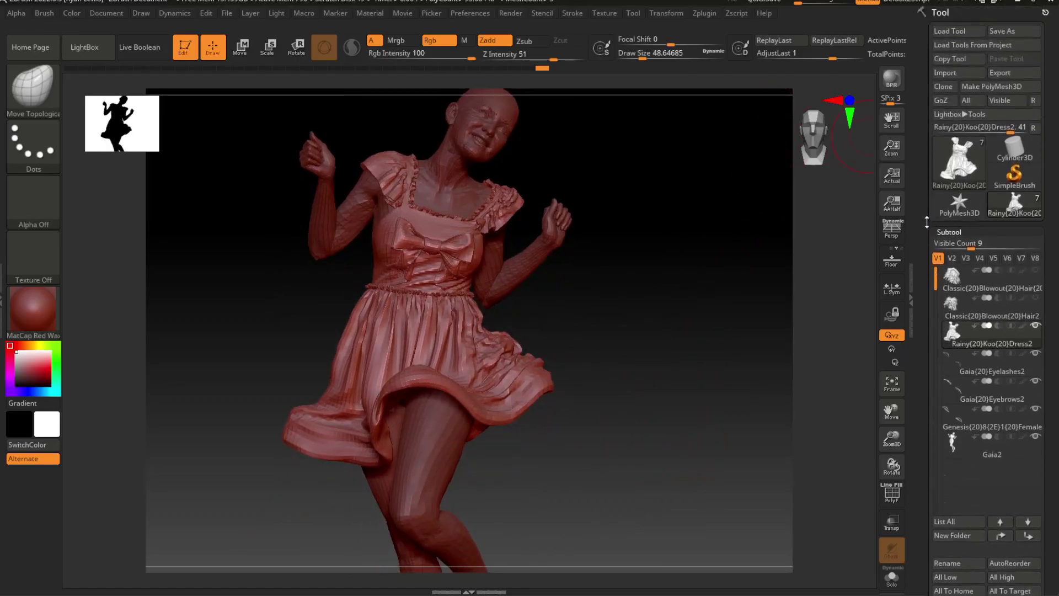
Bring the sculpted dress into Daz Studio as a new morph at full strength.
{"action": "left_click", "coordinate": [941, 101]}
{"action": "type", "text": "ZBrush dress"}
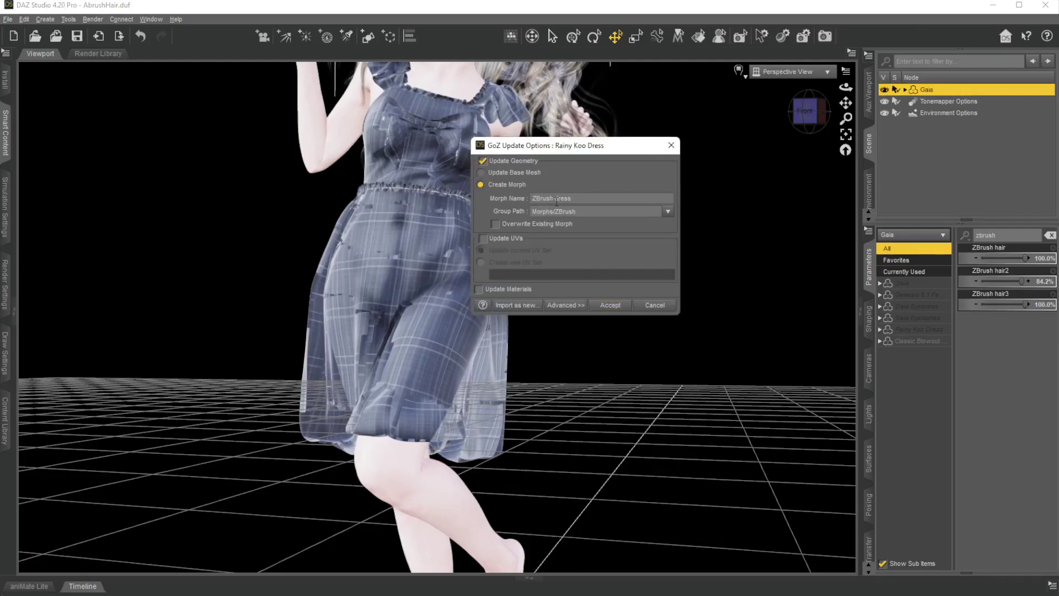
{"action": "key", "text": "Return"}
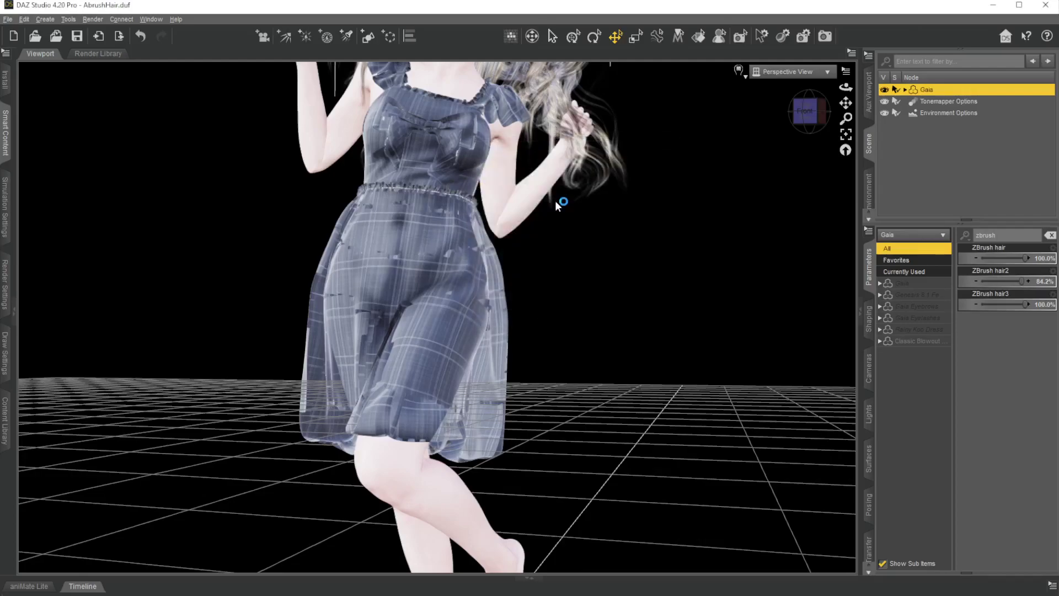
{"action": "mouse_move", "coordinate": [1000, 259]}
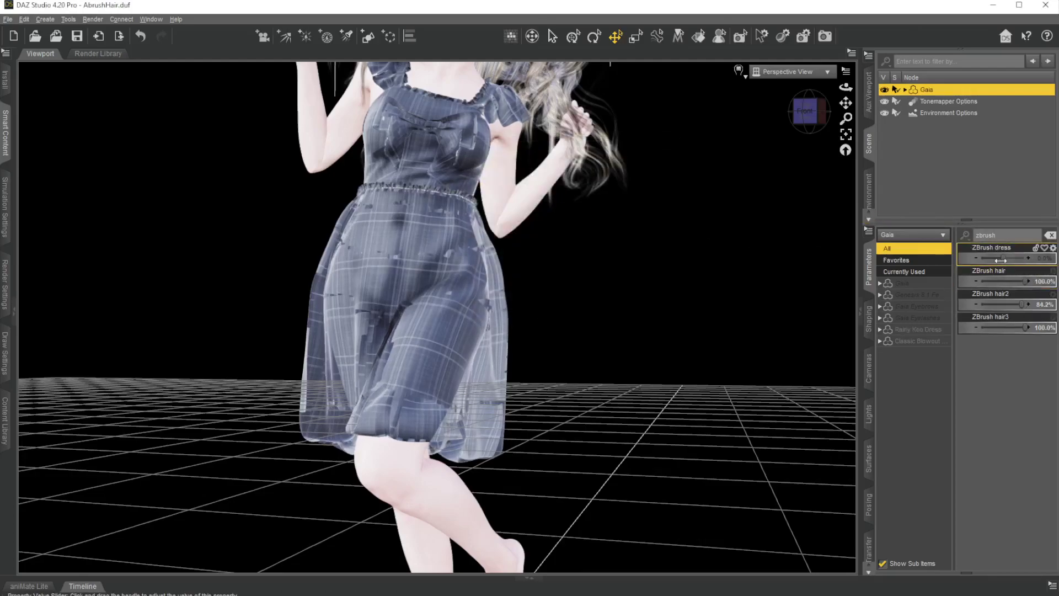
{"action": "left_click_drag", "start_coordinate": [1002, 258], "coordinate": [1030, 258]}
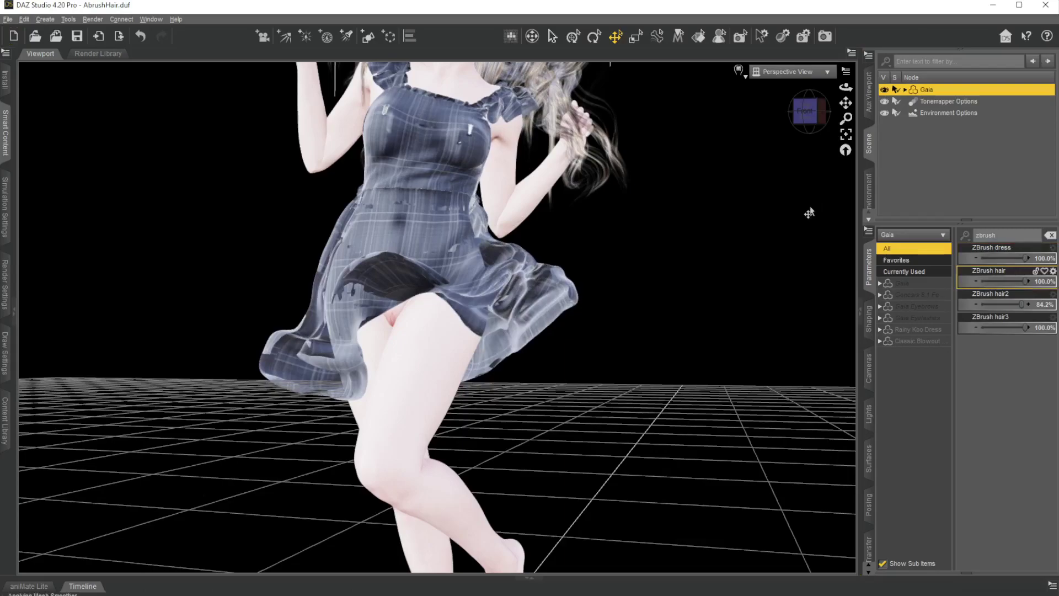
Orbit and pull back to view the whole dressed figure, then deselect it.
{"action": "left_click_drag", "start_coordinate": [809, 128], "coordinate": [805, 116]}
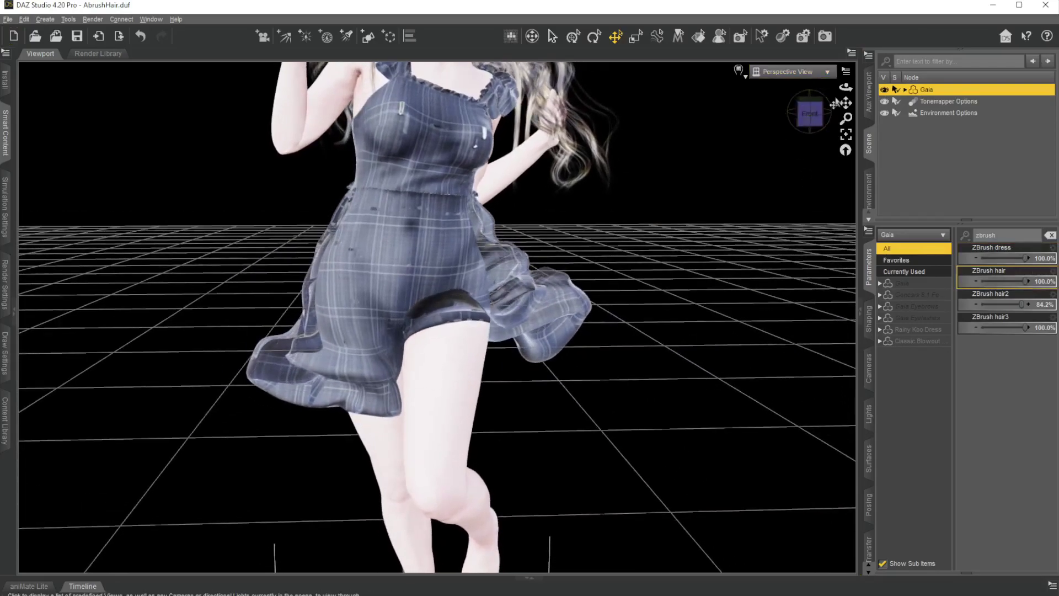
{"action": "right_click_drag", "start_coordinate": [845, 102], "coordinate": [745, 222]}
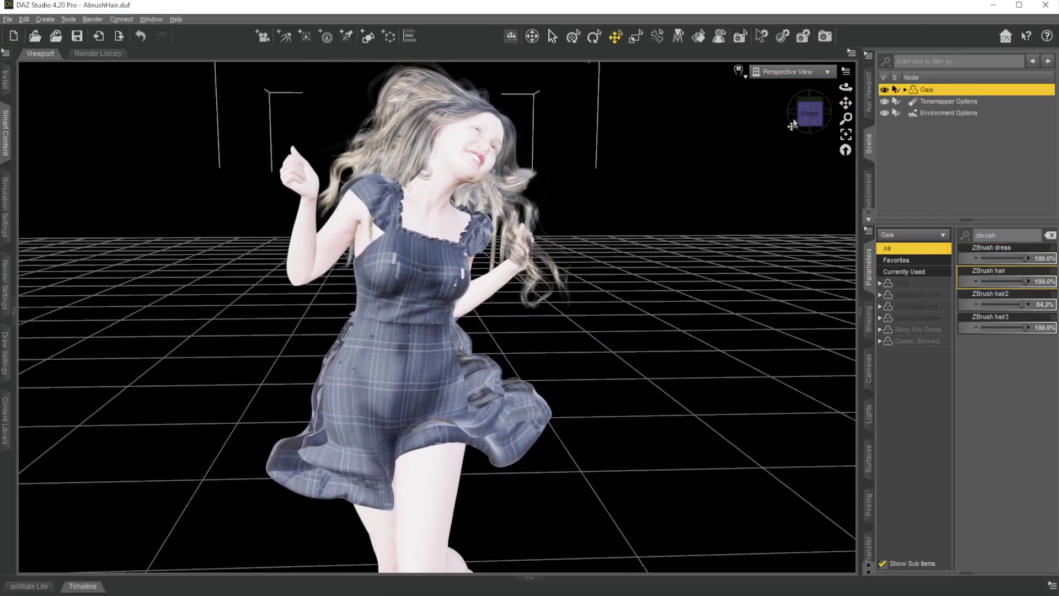
{"action": "left_click", "coordinate": [792, 125]}
{"action": "left_click_drag", "start_coordinate": [808, 114], "coordinate": [809, 116]}
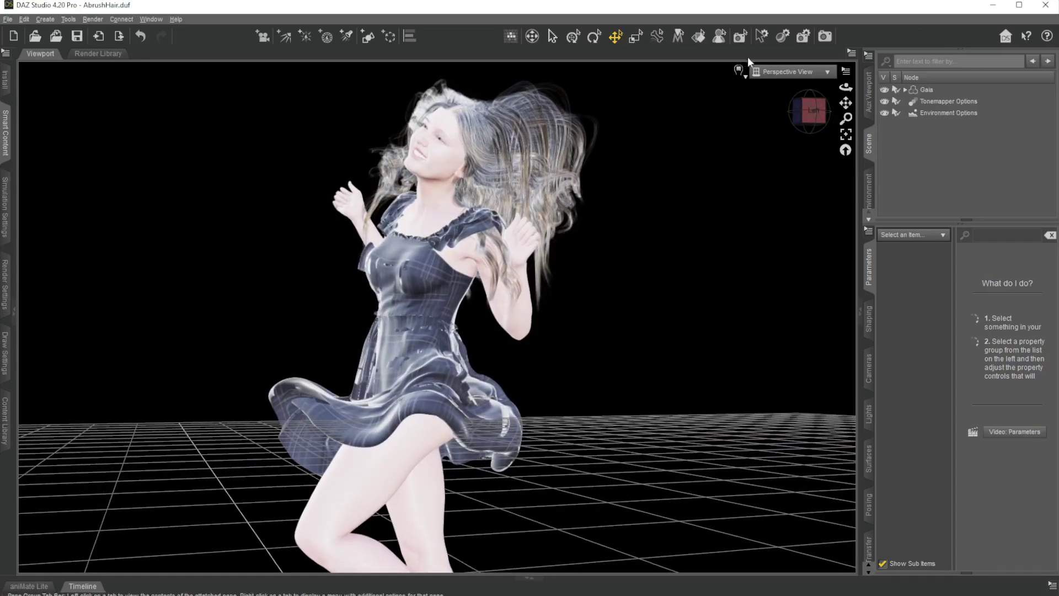
Set the viewport DrawStyle to the NVIDIA Iray preview.
{"action": "left_click", "coordinate": [747, 79]}
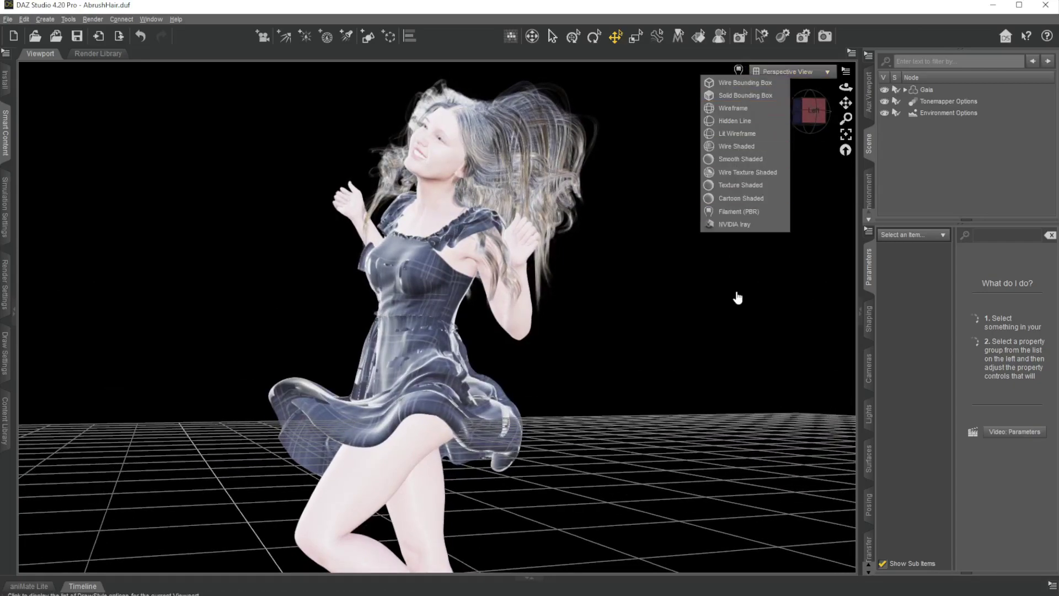
{"action": "left_click", "coordinate": [749, 230]}
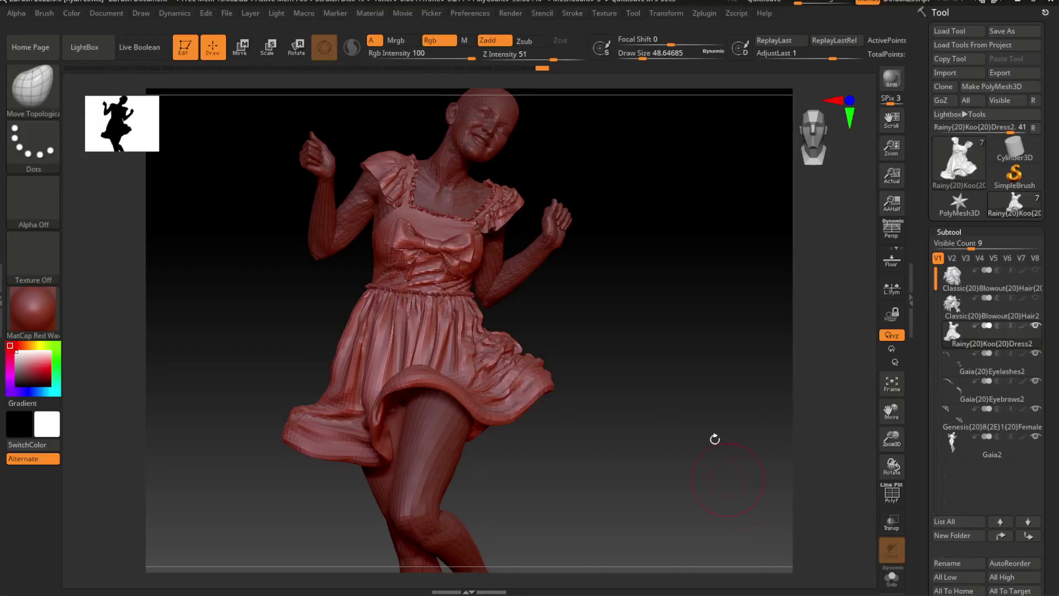
Pull the skirt fabric with the ClothMove brush at a much larger draw size.
{"action": "left_click_drag", "start_coordinate": [642, 372], "coordinate": [634, 372]}
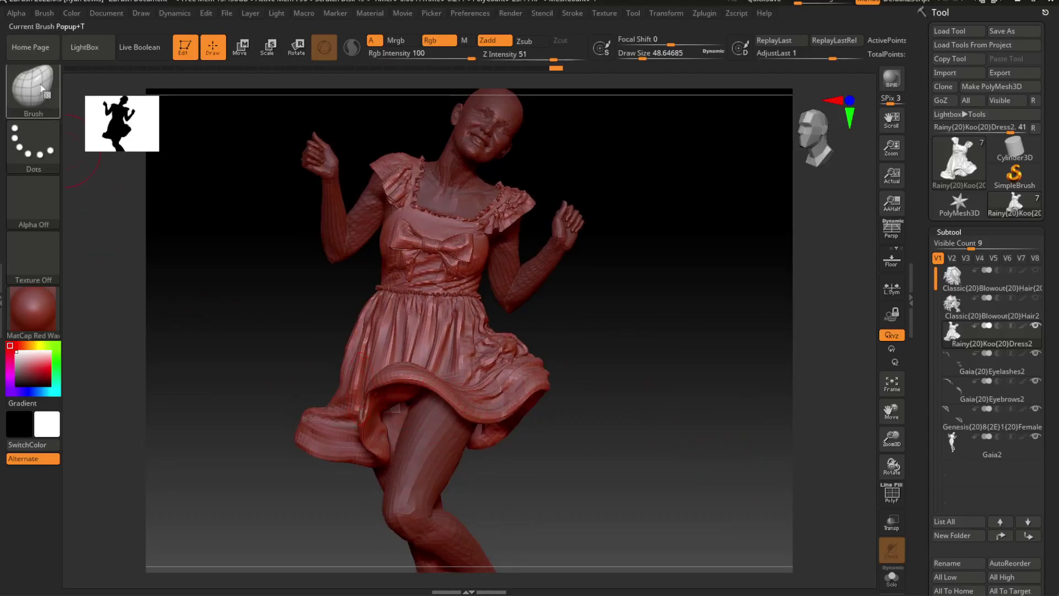
{"action": "key", "text": "b"}
{"action": "key", "text": "c"}
{"action": "key", "text": "m"}
{"action": "key", "text": "space"}
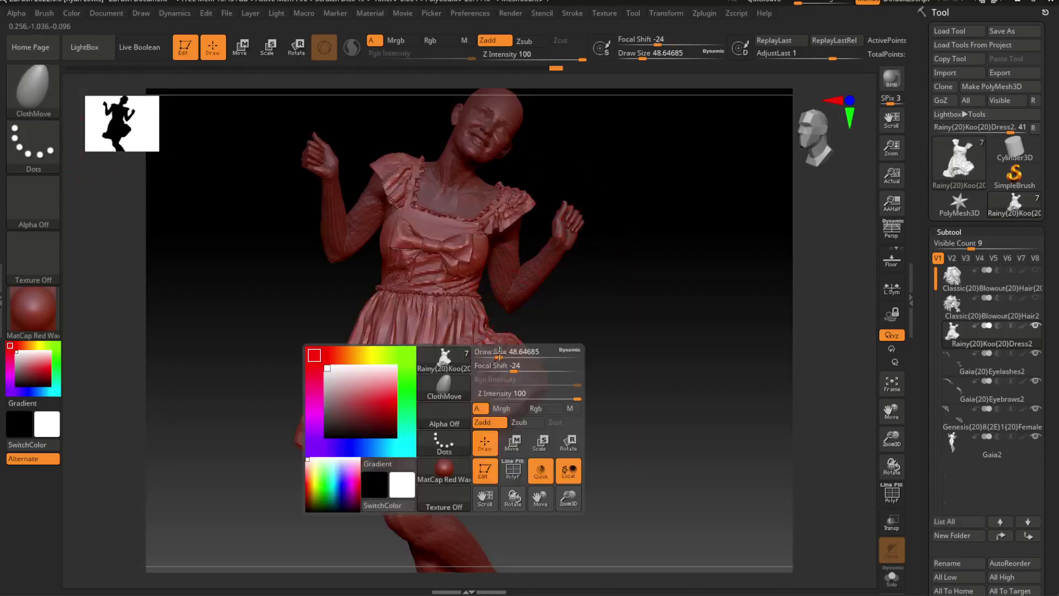
{"action": "left_click_drag", "start_coordinate": [498, 354], "coordinate": [514, 354]}
{"action": "left_click_drag", "start_coordinate": [736, 367], "coordinate": [736, 350]}
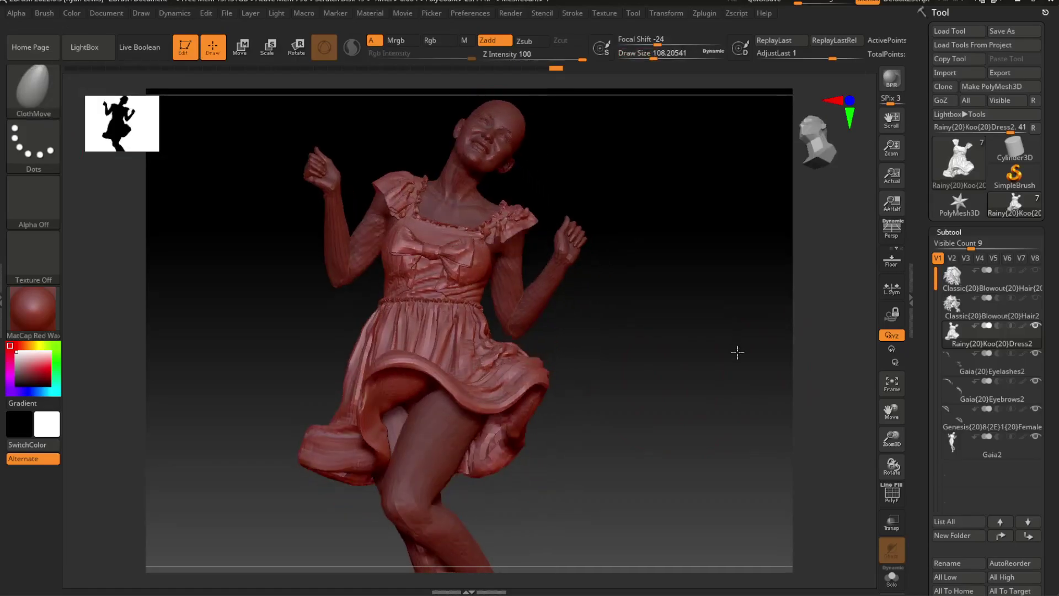
{"action": "left_click_drag", "start_coordinate": [403, 403], "coordinate": [412, 415]}
Pull the skirt hem up and to the left, then send the dress to DAZ Studio via GoZ.
{"action": "mouse_move", "coordinate": [698, 372]}
{"action": "left_mouse_down"}
{"action": "mouse_move", "coordinate": [457, 414]}
{"action": "mouse_move", "coordinate": [417, 401]}
{"action": "left_mouse_up"}
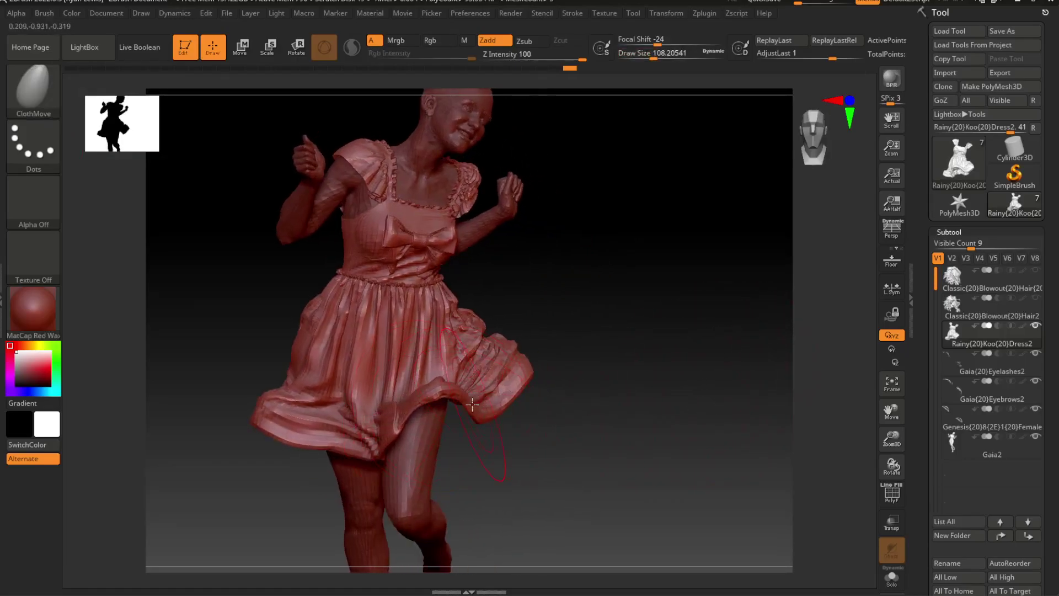
{"action": "mouse_move", "coordinate": [649, 430]}
{"action": "left_mouse_down"}
{"action": "mouse_move", "coordinate": [737, 393]}
{"action": "mouse_move", "coordinate": [321, 461]}
{"action": "mouse_move", "coordinate": [341, 425]}
{"action": "left_mouse_up"}
{"action": "left_click_drag", "start_coordinate": [446, 365], "coordinate": [412, 362]}
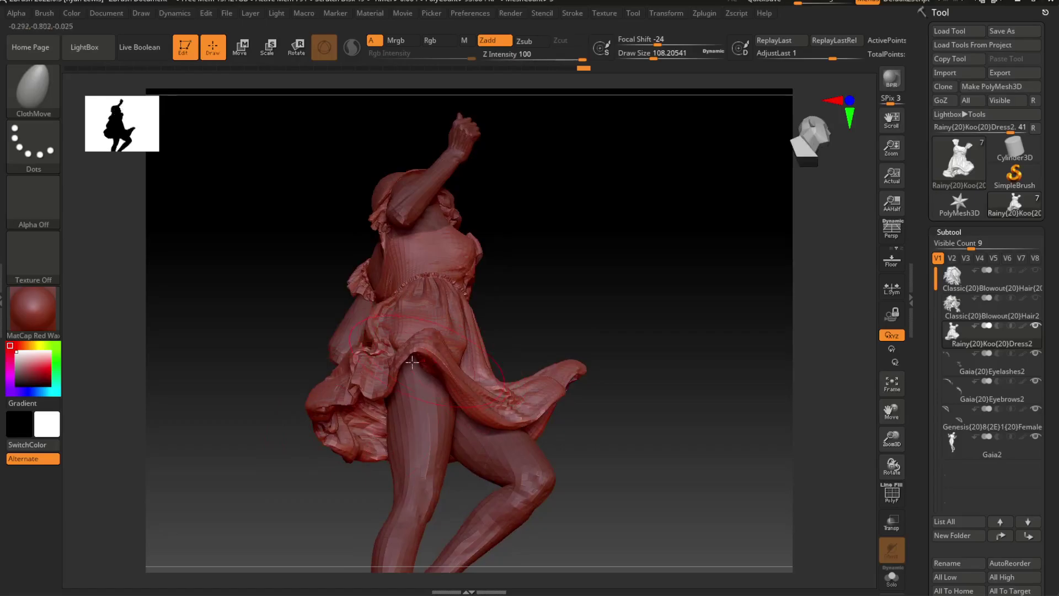
{"action": "mouse_move", "coordinate": [557, 425]}
{"action": "left_mouse_down"}
{"action": "mouse_move", "coordinate": [690, 407]}
{"action": "mouse_move", "coordinate": [723, 442]}
{"action": "mouse_move", "coordinate": [566, 408]}
{"action": "mouse_move", "coordinate": [654, 399]}
{"action": "mouse_move", "coordinate": [552, 403]}
{"action": "mouse_move", "coordinate": [539, 367]}
{"action": "mouse_move", "coordinate": [560, 395]}
{"action": "mouse_move", "coordinate": [640, 415]}
{"action": "mouse_move", "coordinate": [679, 387]}
{"action": "mouse_move", "coordinate": [650, 426]}
{"action": "left_mouse_up"}
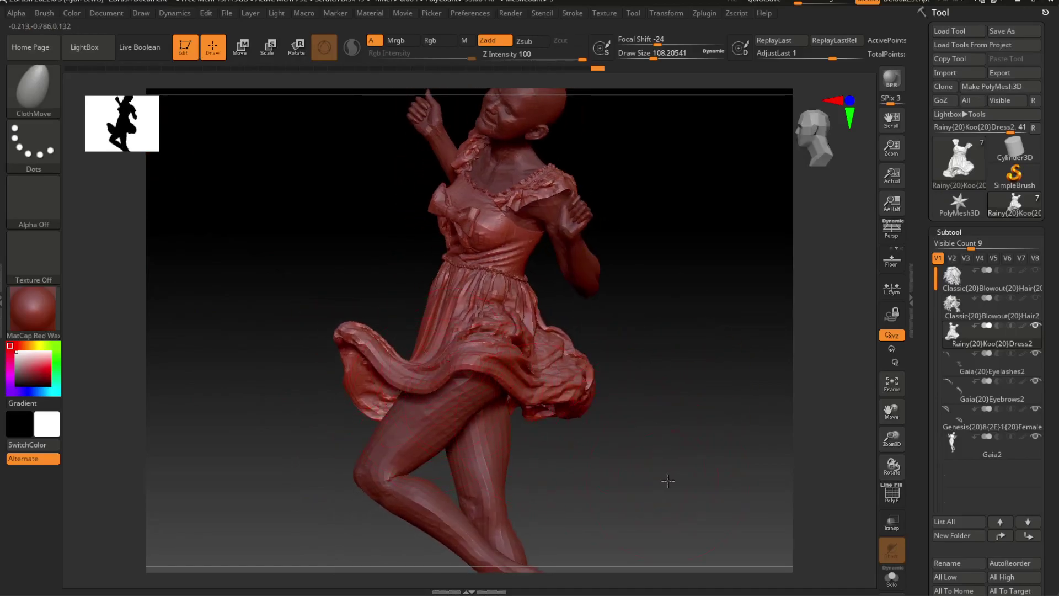
{"action": "mouse_move", "coordinate": [668, 479]}
{"action": "left_mouse_down"}
{"action": "mouse_move", "coordinate": [687, 471]}
{"action": "mouse_move", "coordinate": [684, 373]}
{"action": "mouse_move", "coordinate": [722, 370]}
{"action": "left_mouse_up"}
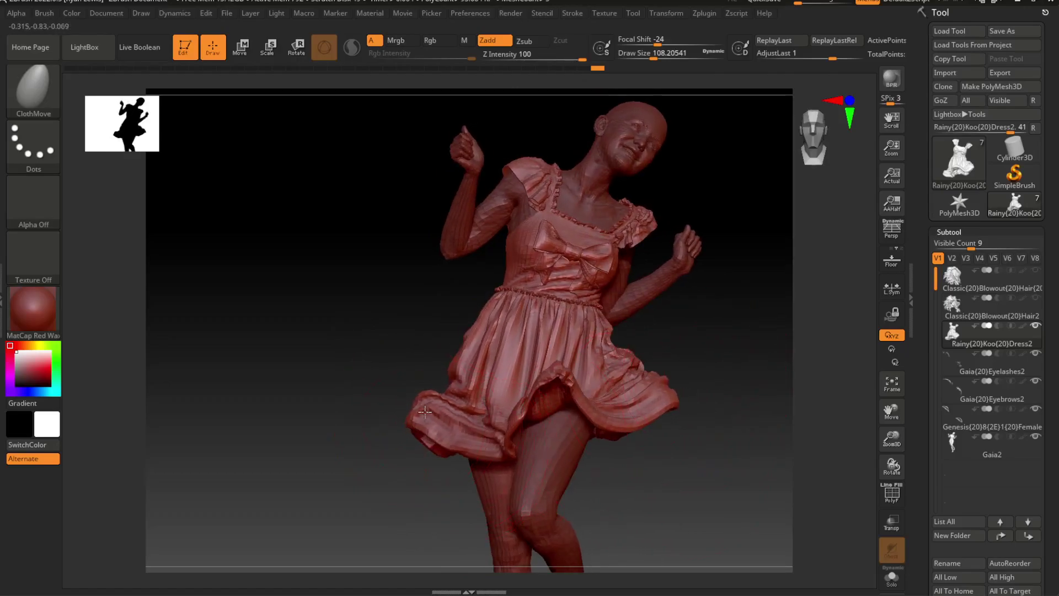
{"action": "mouse_move", "coordinate": [744, 348]}
{"action": "left_mouse_down", "text": "alt"}
{"action": "mouse_move", "coordinate": [684, 373]}
{"action": "mouse_move", "coordinate": [710, 395]}
{"action": "left_mouse_up", "text": "alt"}
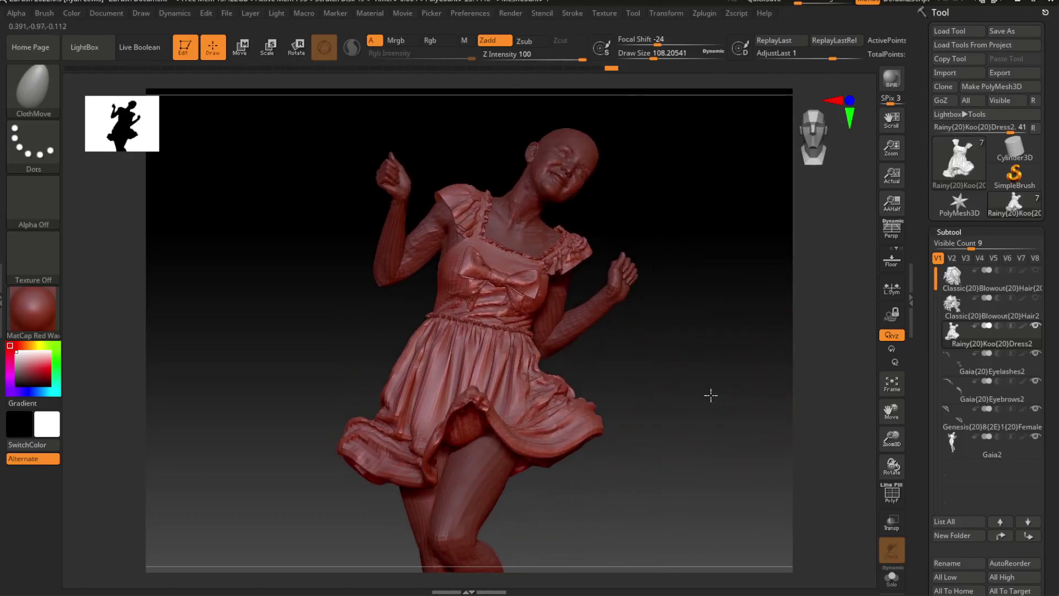
{"action": "left_click", "coordinate": [941, 100]}
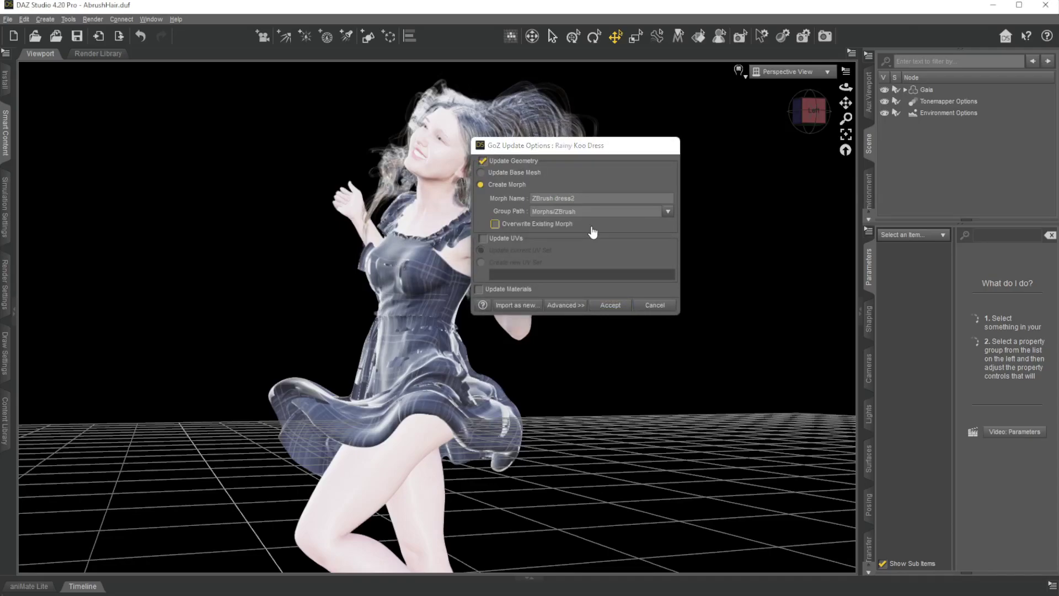
Accept the new dress morph, then on Gaia set ZBrush dress2 to 100% and adjust the dress morph.
{"action": "key", "text": "Return"}
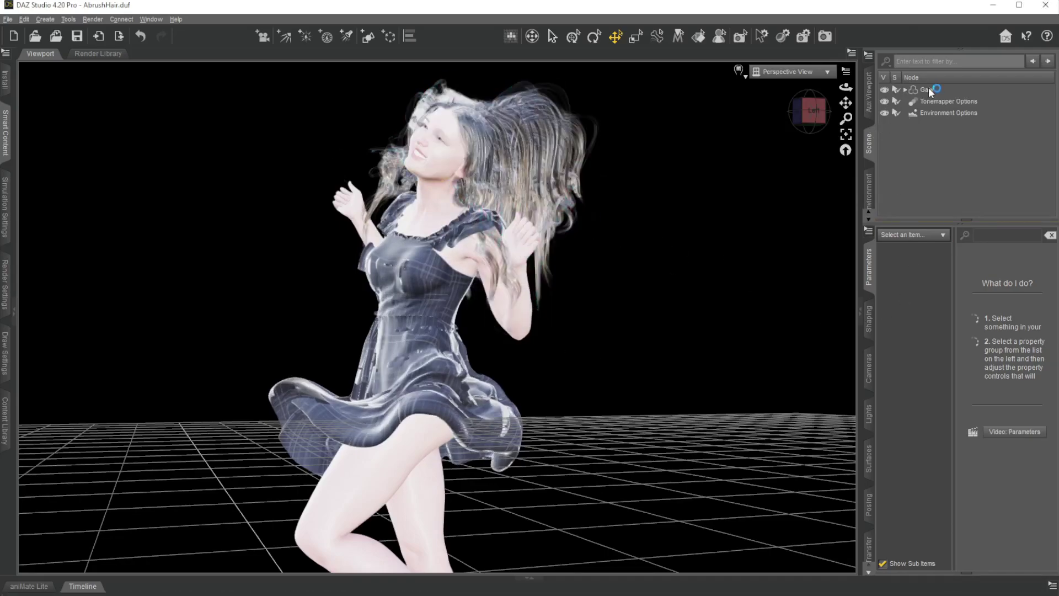
{"action": "left_click", "coordinate": [929, 90]}
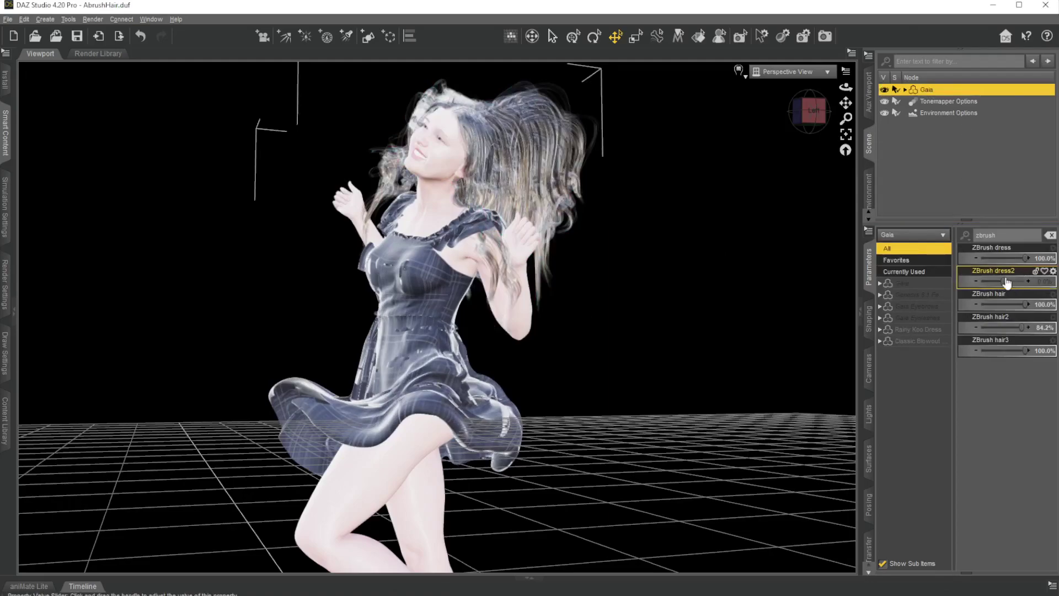
{"action": "mouse_move", "coordinate": [1004, 281]}
{"action": "left_mouse_down"}
{"action": "mouse_move", "coordinate": [1023, 282]}
{"action": "mouse_move", "coordinate": [993, 284]}
{"action": "left_mouse_up"}
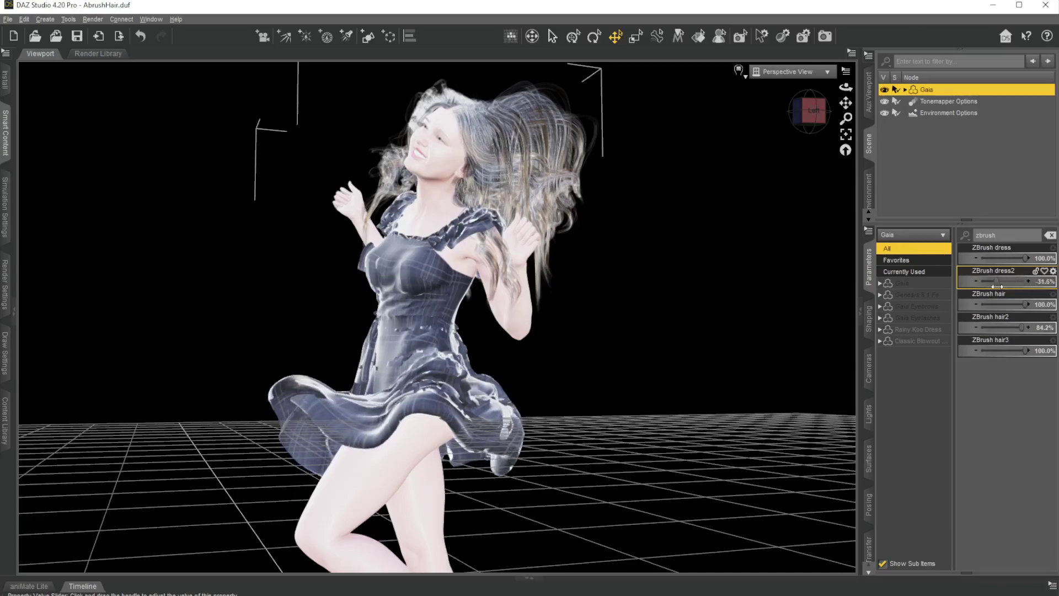
{"action": "mouse_move", "coordinate": [1026, 258]}
{"action": "left_mouse_down"}
{"action": "mouse_move", "coordinate": [1017, 261]}
{"action": "mouse_move", "coordinate": [1044, 258]}
{"action": "left_mouse_up"}
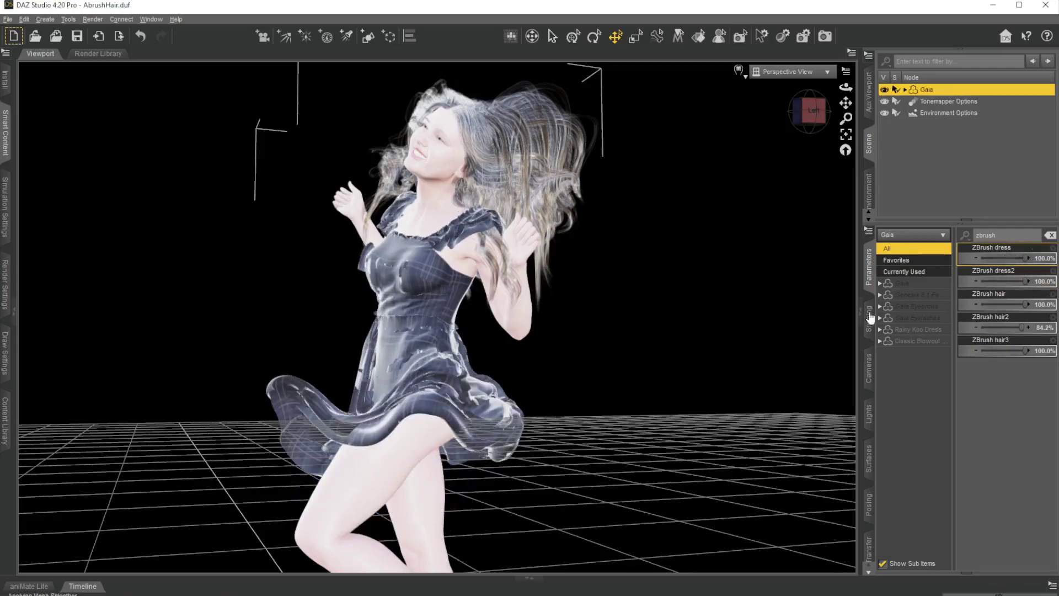
{"action": "scroll", "coordinate": [692, 211], "scroll_direction": "up", "scroll_amount": 5}
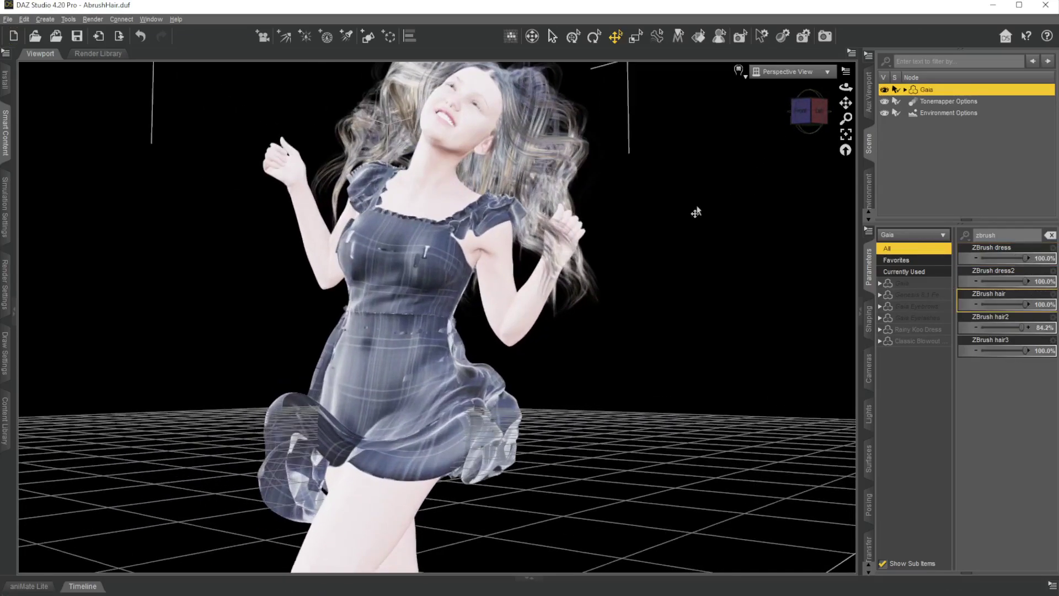
{"action": "scroll", "coordinate": [761, 213], "scroll_direction": "down", "scroll_amount": 3}
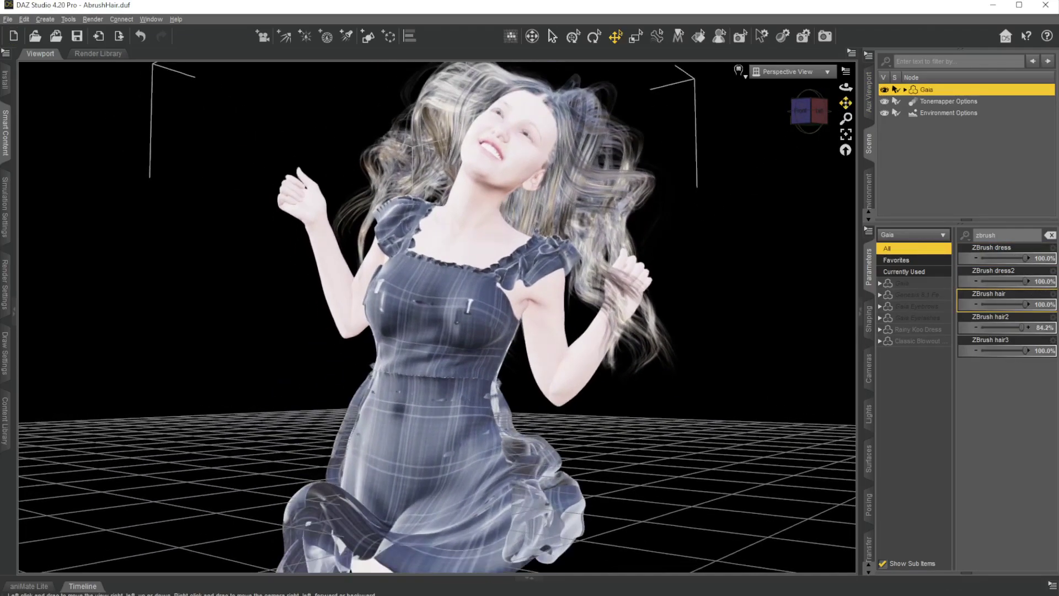
Orbit from a side view to a rear three-quarter view to check the skirt.
{"action": "left_click", "coordinate": [814, 116]}
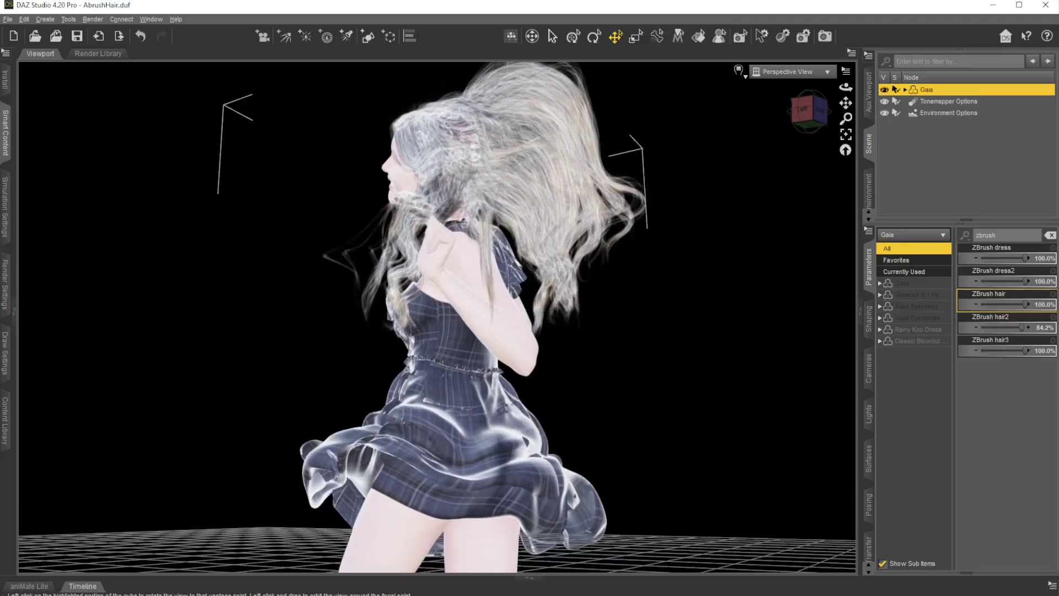
{"action": "mouse_move", "coordinate": [806, 108]}
{"action": "left_mouse_down"}
{"action": "mouse_move", "coordinate": [827, 112]}
{"action": "mouse_move", "coordinate": [799, 112]}
{"action": "left_mouse_up"}
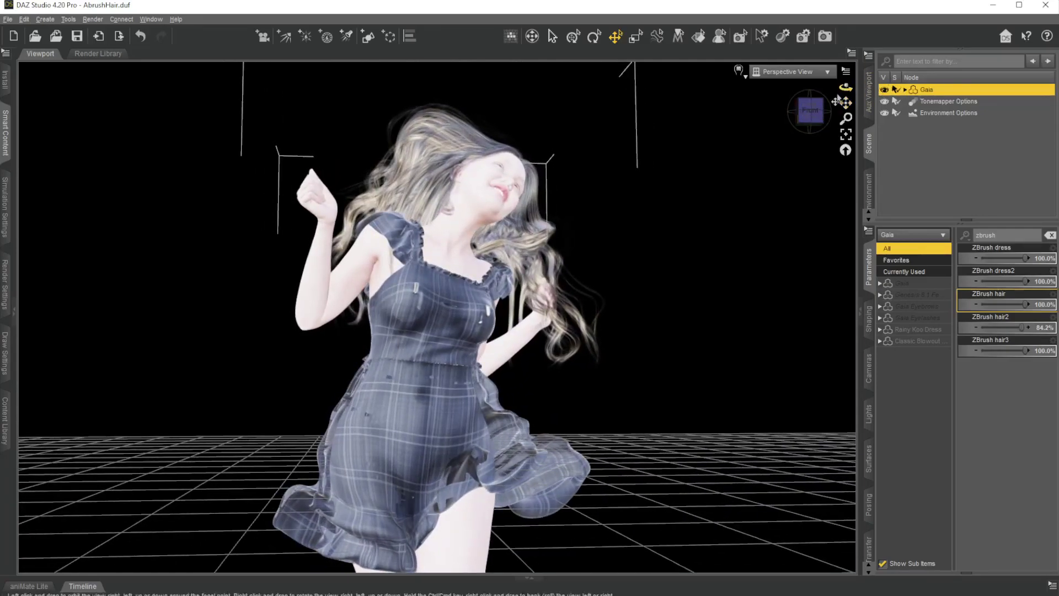
{"action": "mouse_move", "coordinate": [845, 102]}
{"action": "left_mouse_down"}
{"action": "mouse_move", "coordinate": [811, 112]}
{"action": "mouse_move", "coordinate": [815, 124]}
{"action": "left_mouse_up"}
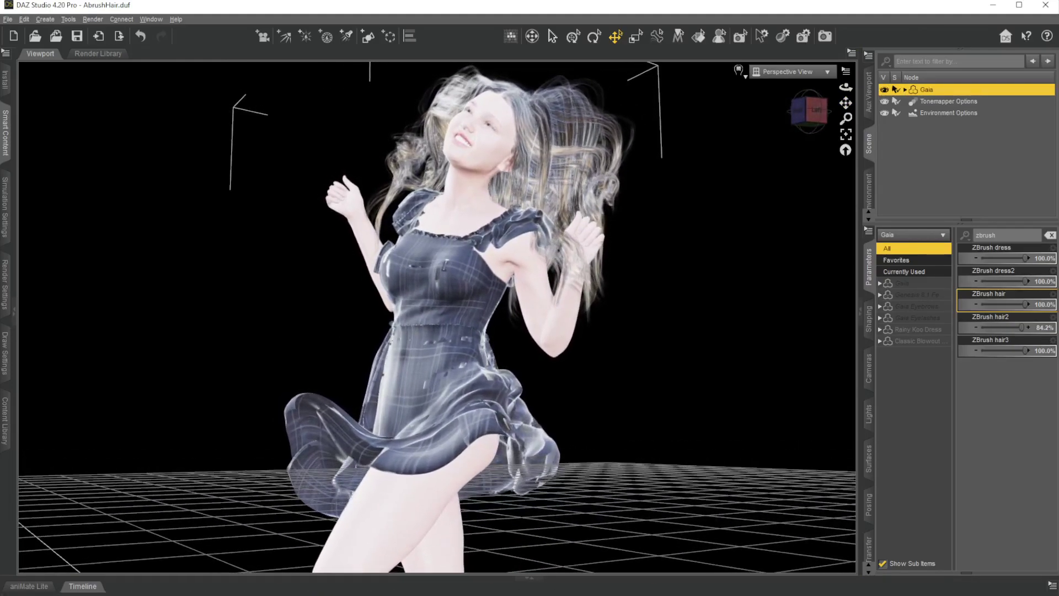
Set the viewport draw style to NVIDIA Iray, then pan and orbit around the windblown figure.
{"action": "left_click", "coordinate": [739, 71]}
{"action": "left_click", "coordinate": [749, 226]}
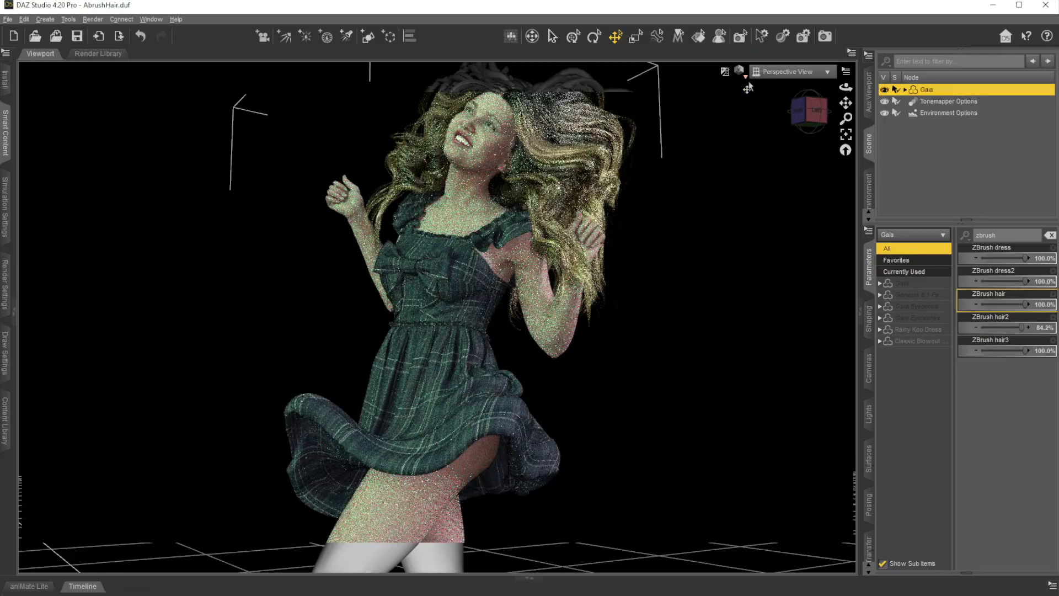
{"action": "left_click_drag", "start_coordinate": [846, 102], "coordinate": [846, 107]}
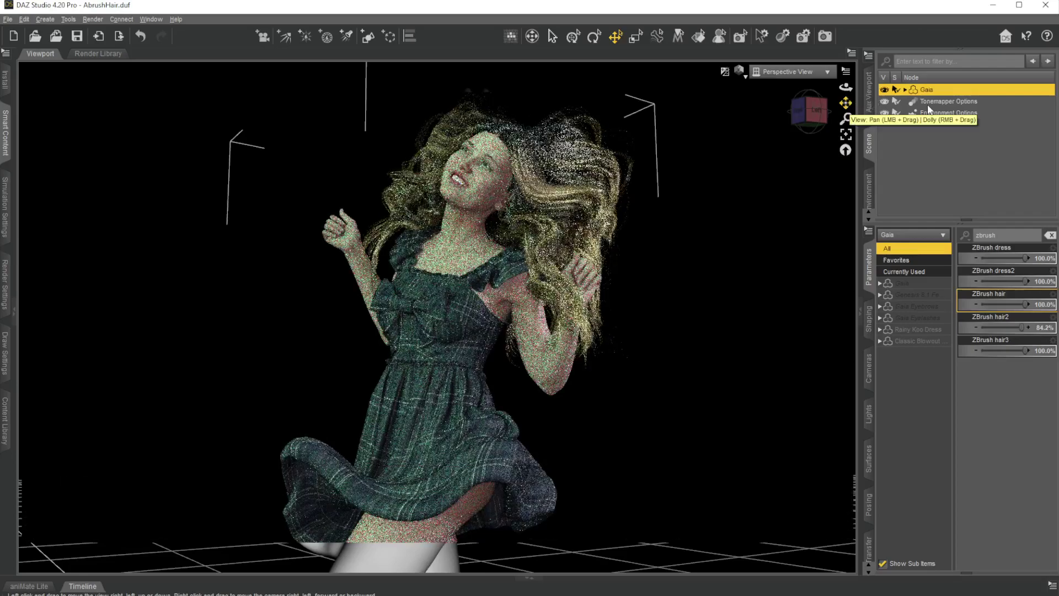
{"action": "left_click_drag", "start_coordinate": [814, 112], "coordinate": [810, 109]}
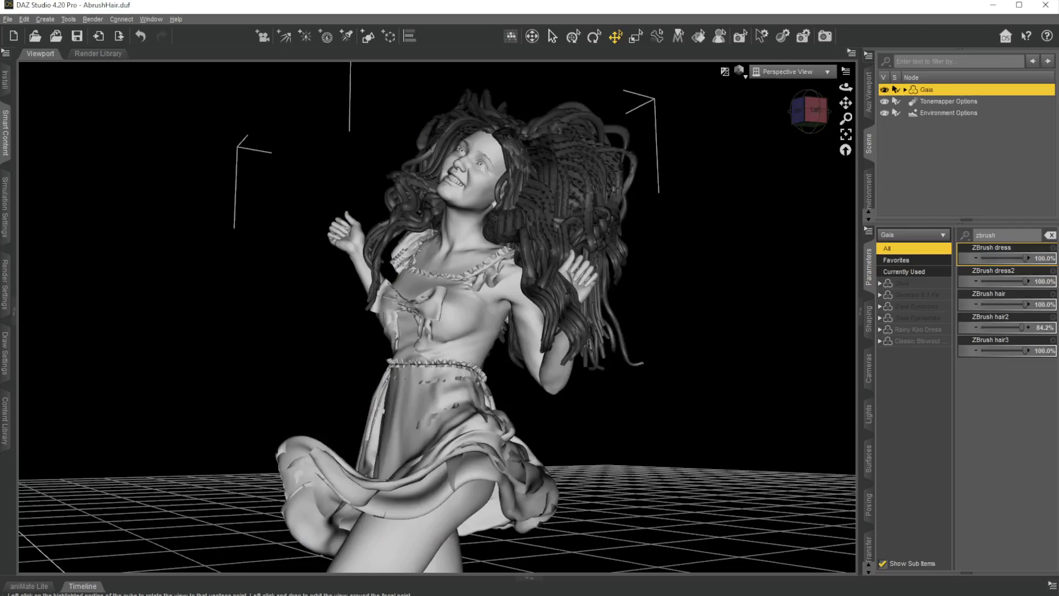
{"action": "left_click_drag", "start_coordinate": [809, 110], "coordinate": [818, 122]}
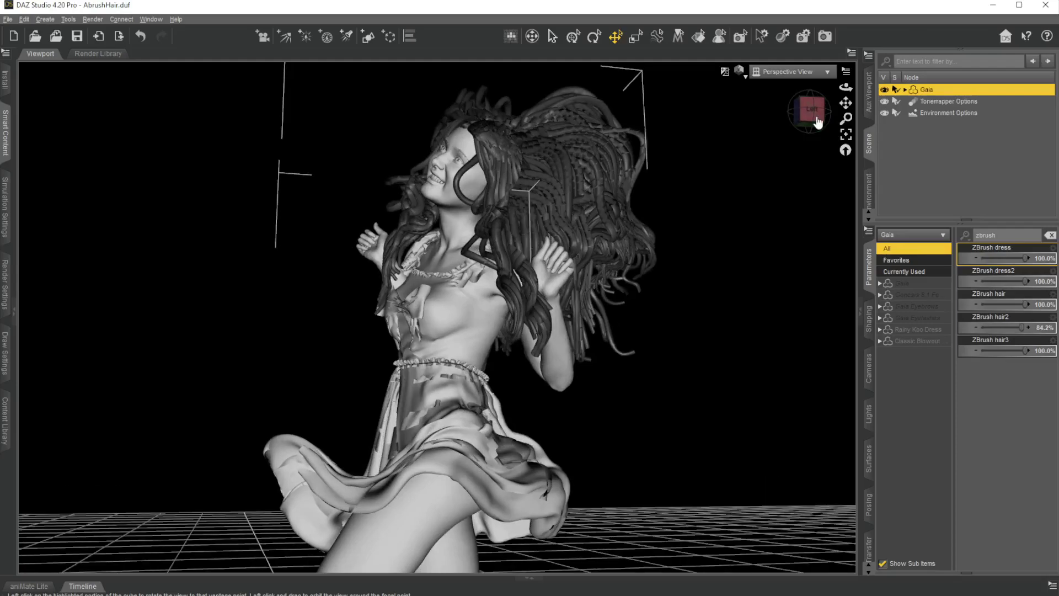